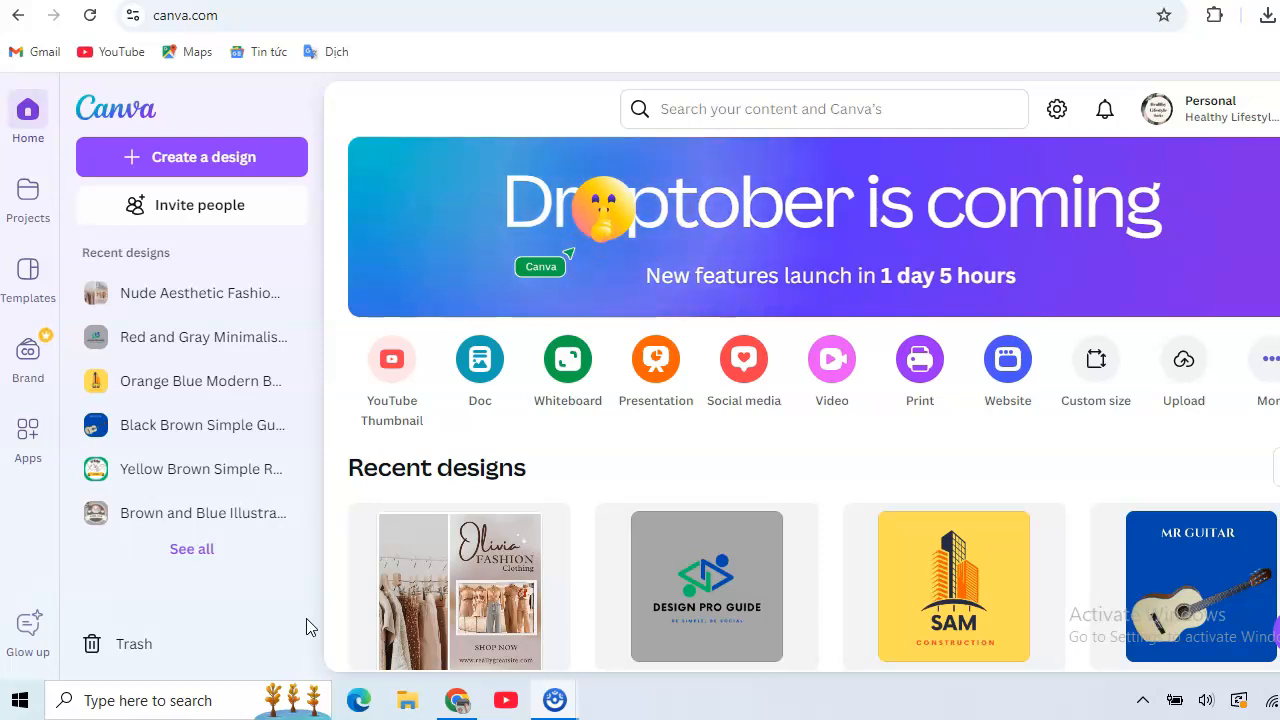
Search the Canva templates for "logo for shopify store".
{"action": "mouse_move", "coordinate": [294, 502]}
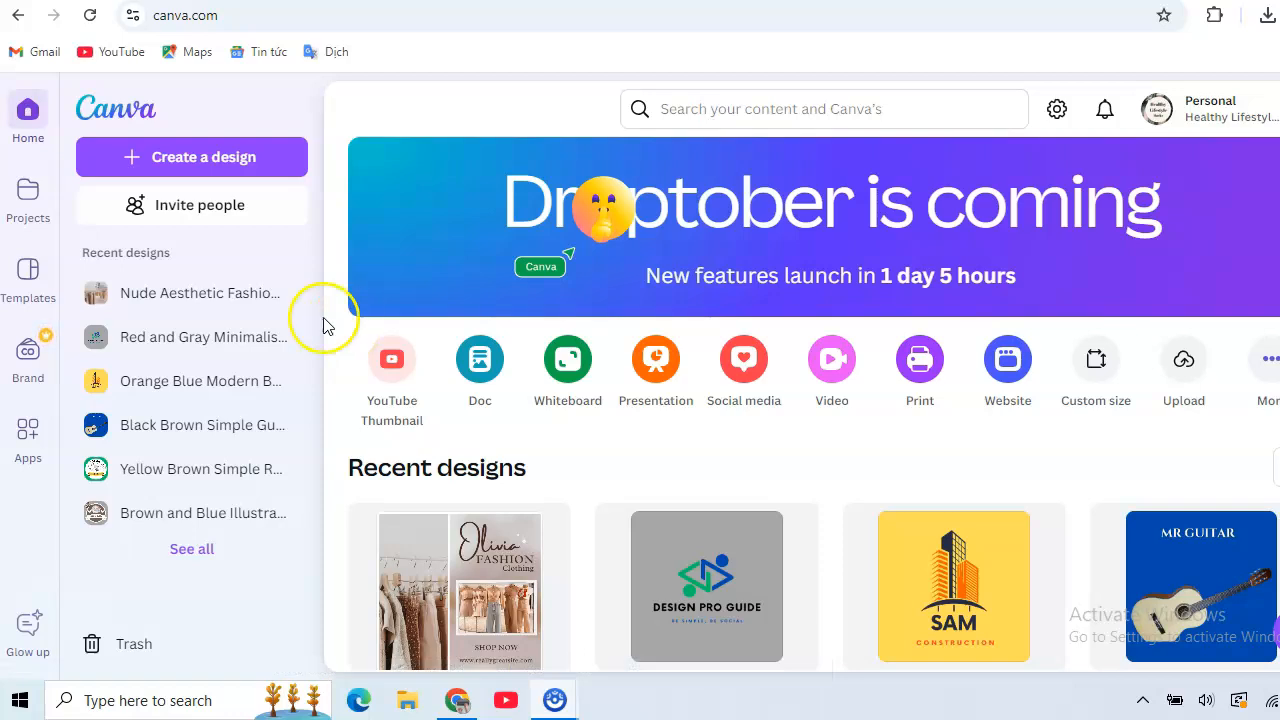
{"action": "left_click", "coordinate": [27, 285]}
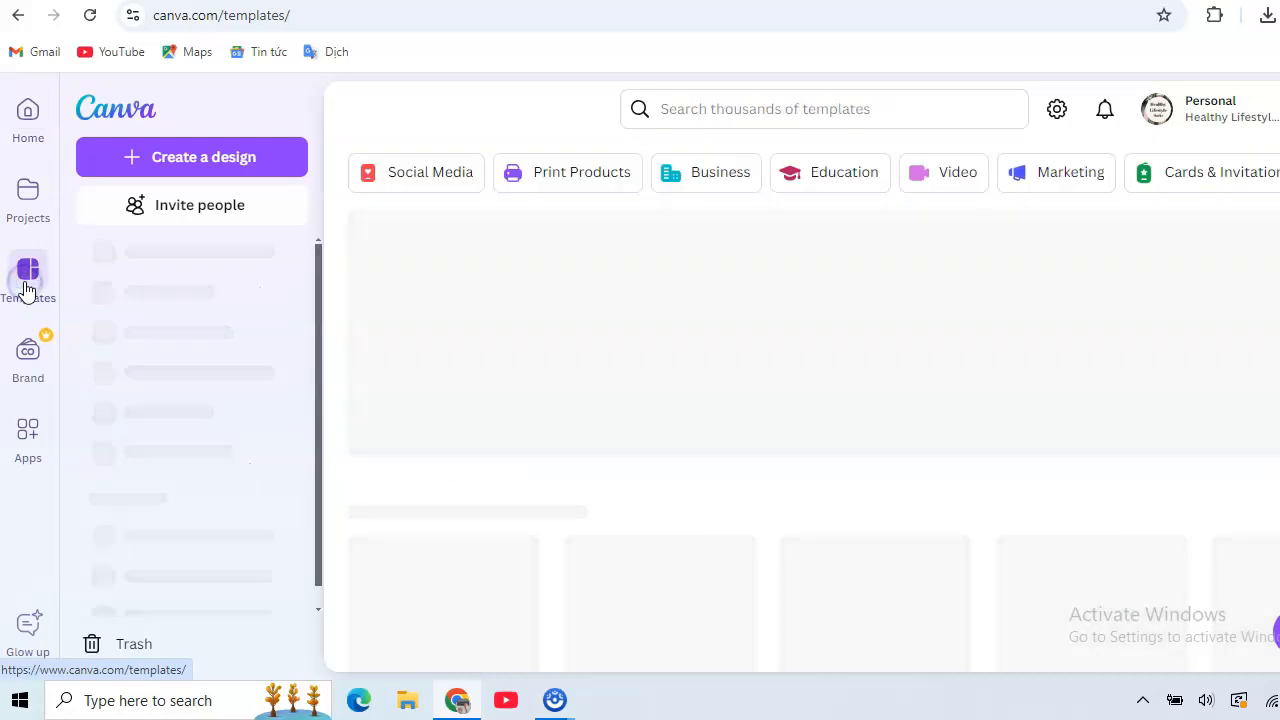
{"action": "left_click", "coordinate": [738, 108]}
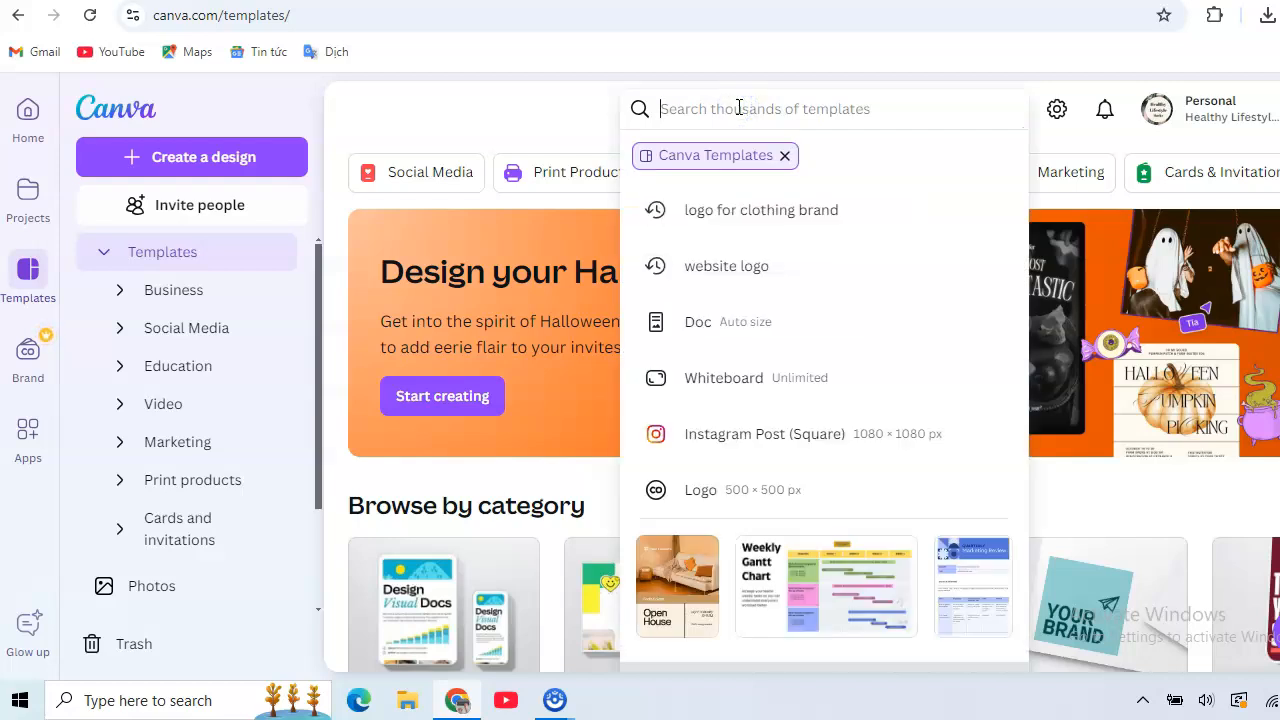
{"action": "type", "text": "logo for shop"}
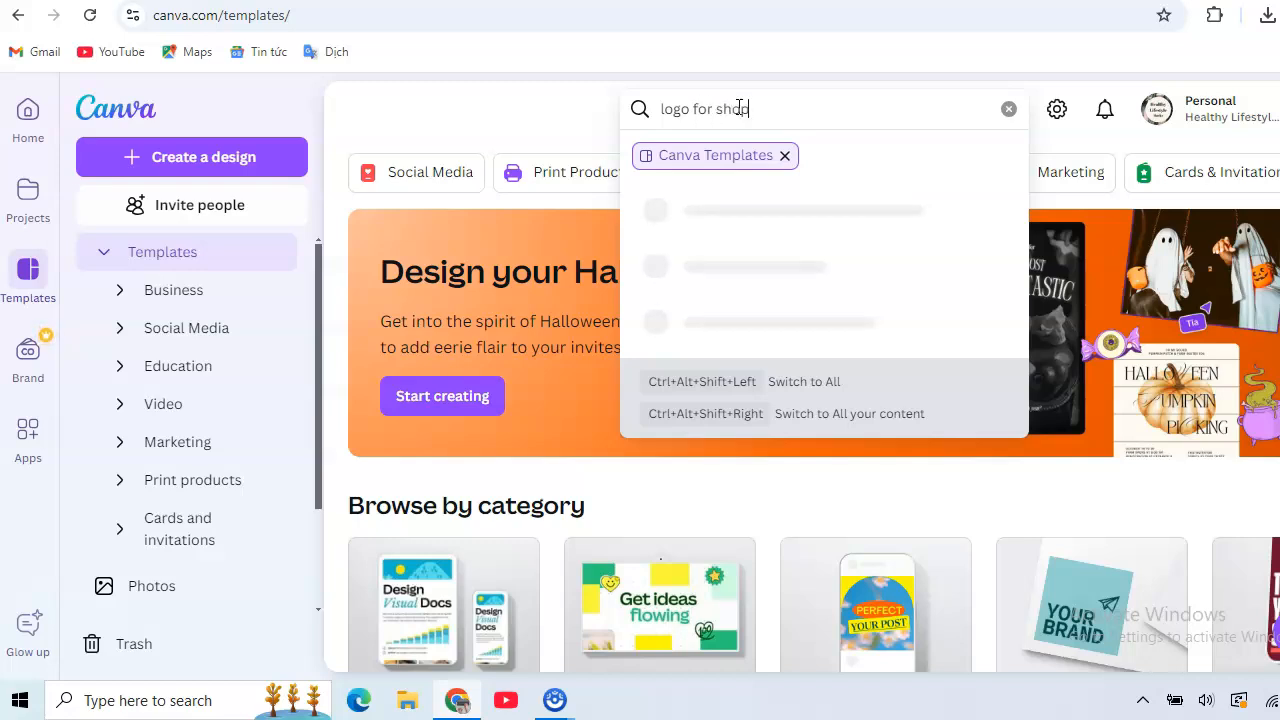
{"action": "type", "text": "ify store"}
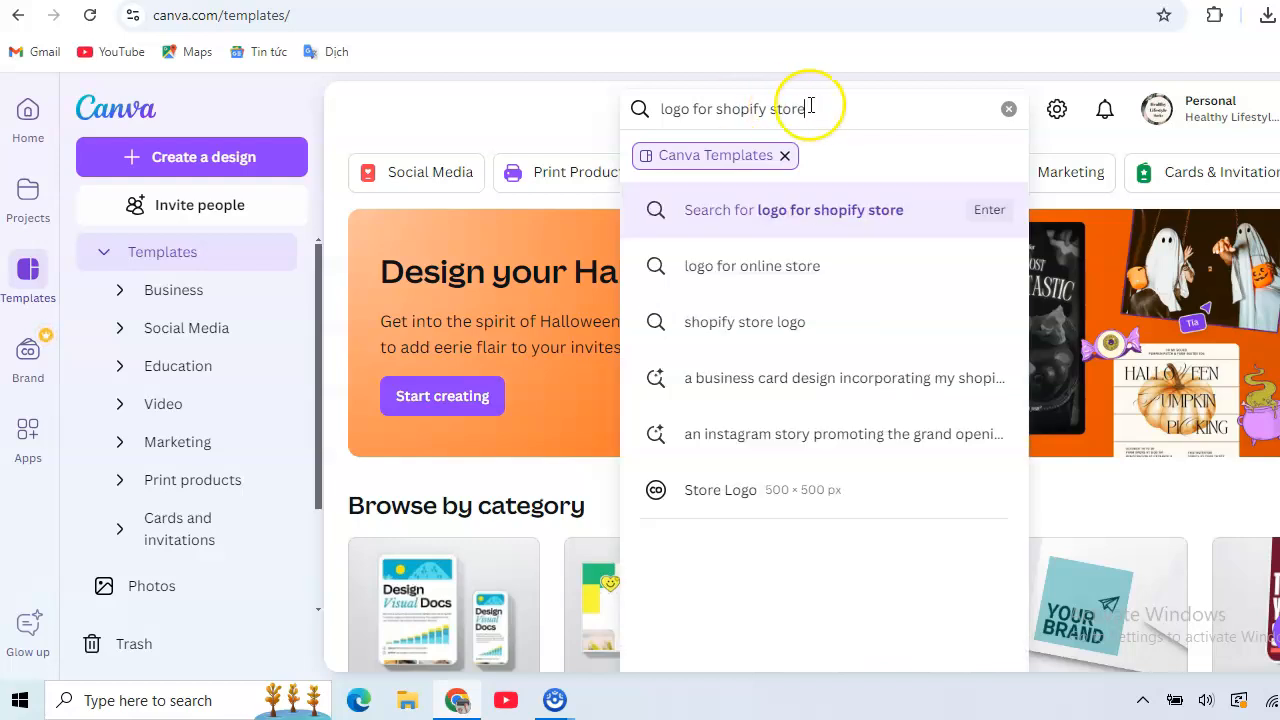
{"action": "left_click", "coordinate": [843, 222]}
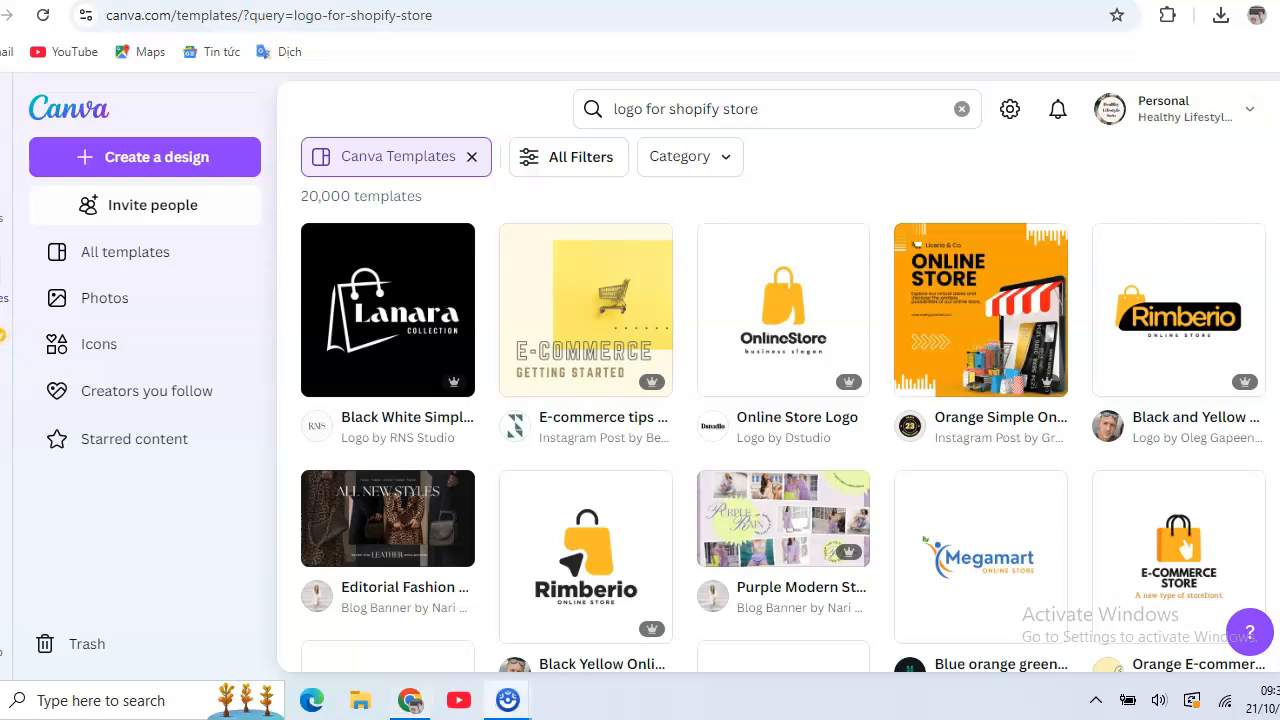
Browse the template results and open the Orange E-commerce Online Store Logo template for customization.
{"action": "scroll", "coordinate": [782, 404], "scroll_direction": "down", "scroll_amount": 1}
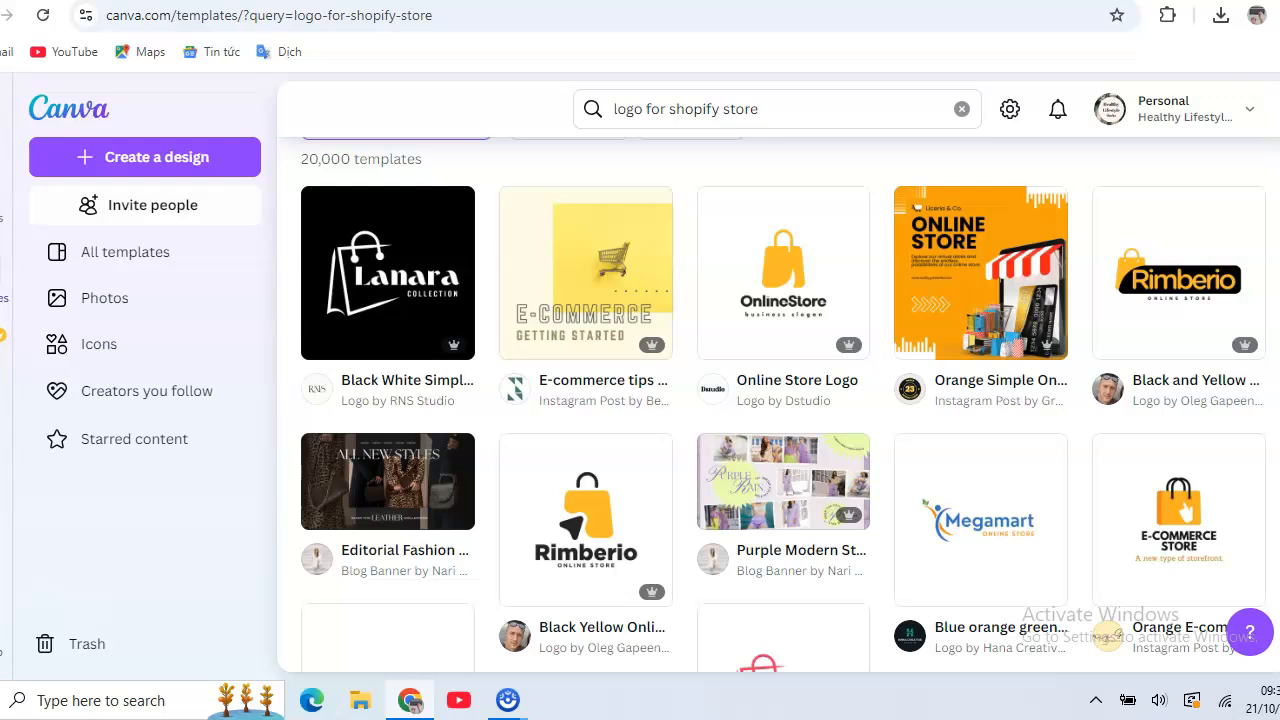
{"action": "scroll", "coordinate": [633, 404], "scroll_direction": "down", "scroll_amount": 1}
{"action": "scroll", "coordinate": [783, 404], "scroll_direction": "down", "scroll_amount": 2}
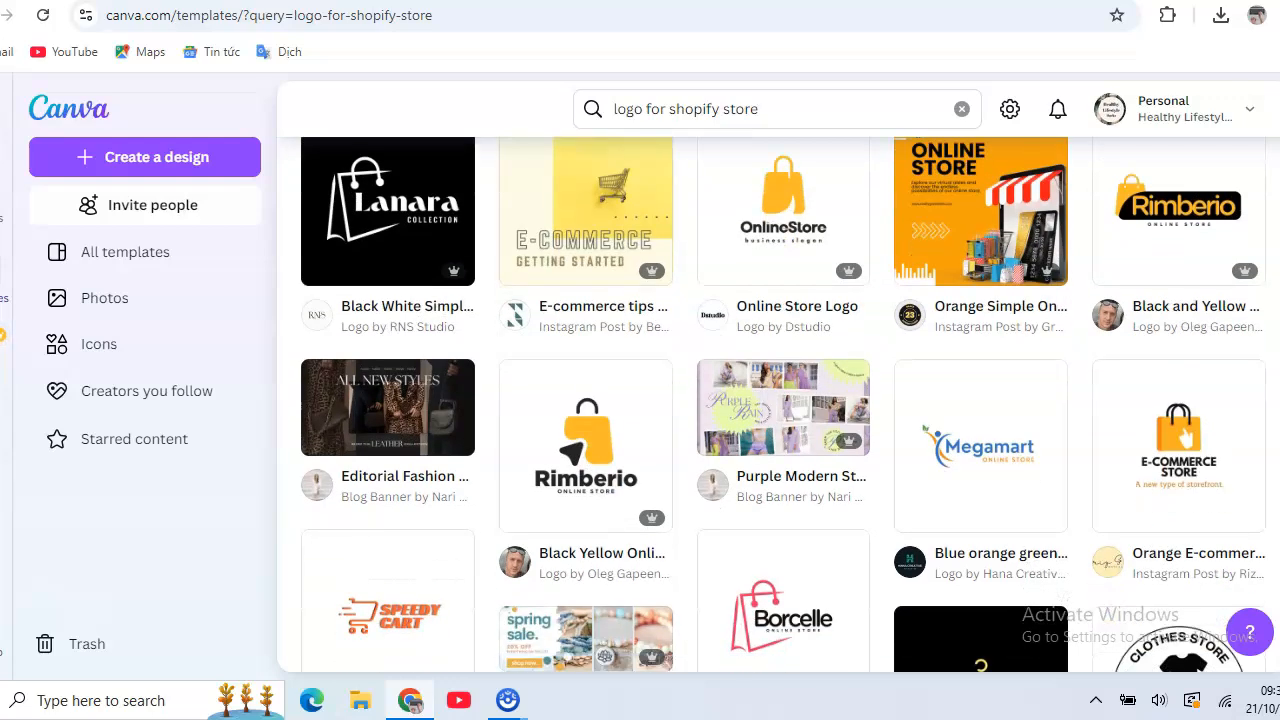
{"action": "scroll", "coordinate": [770, 205], "scroll_direction": "up", "scroll_amount": 3}
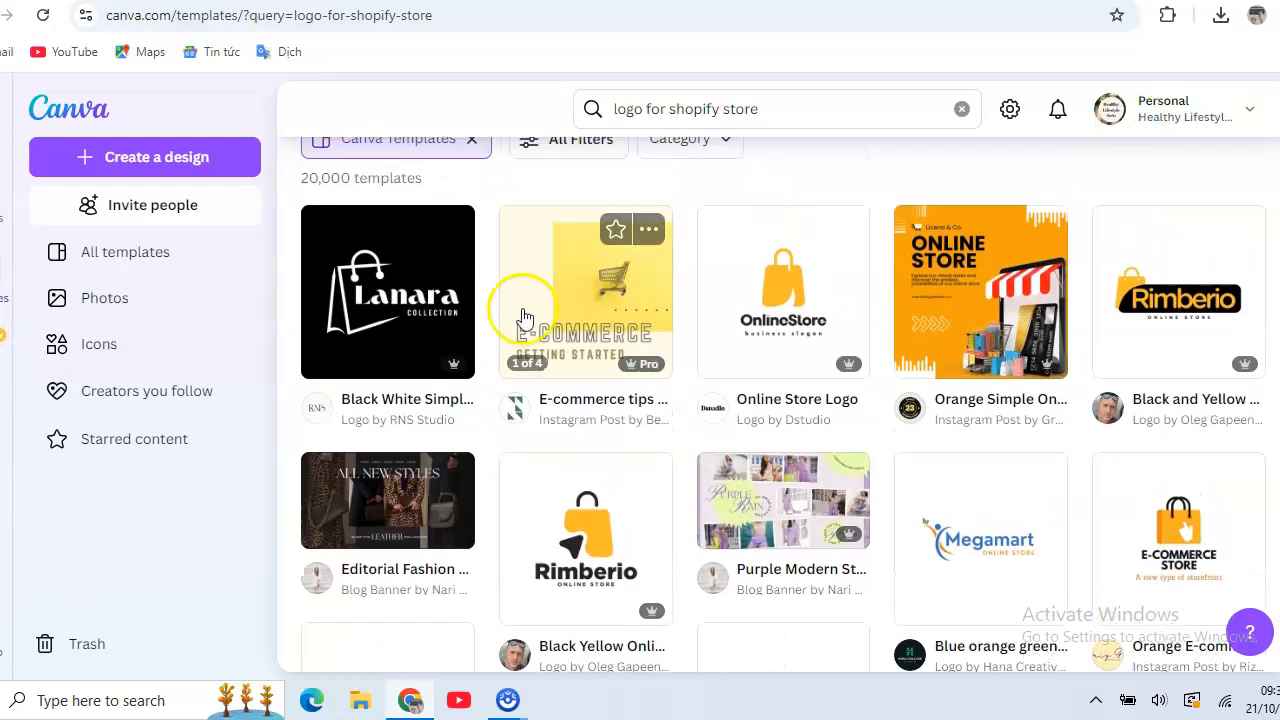
{"action": "mouse_move", "coordinate": [645, 367]}
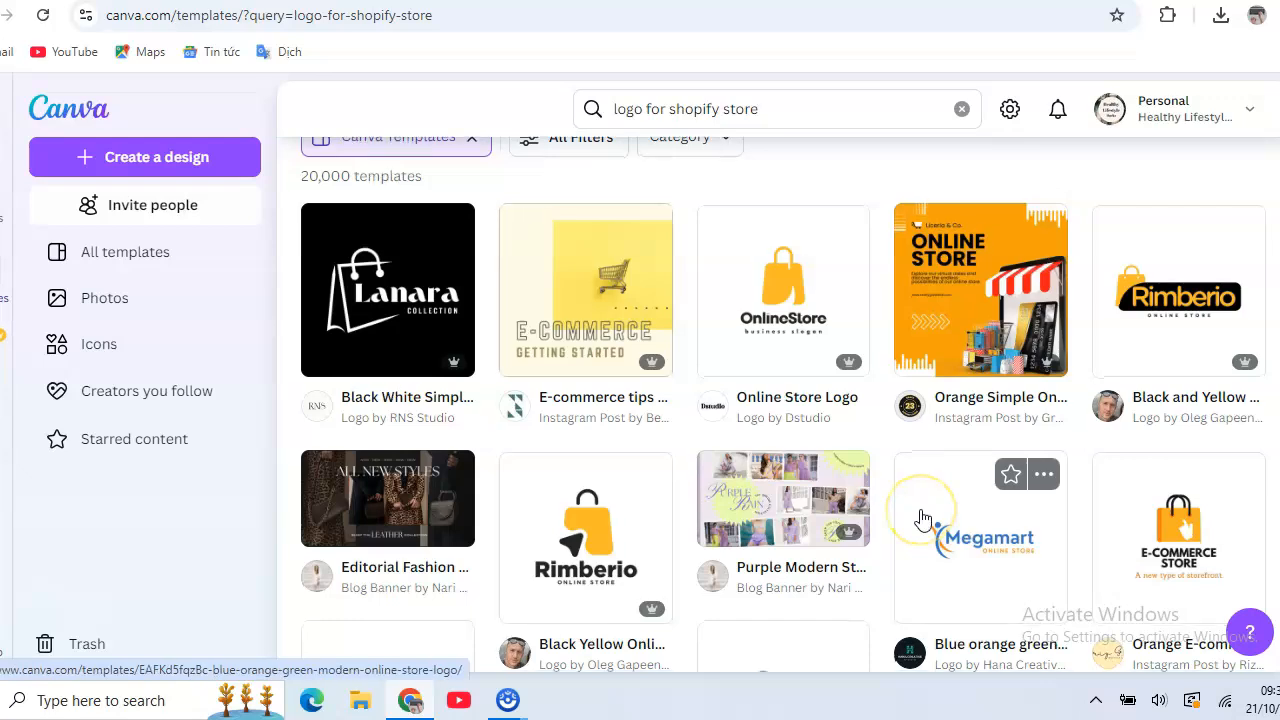
{"action": "scroll", "coordinate": [922, 518], "scroll_direction": "down", "scroll_amount": 1}
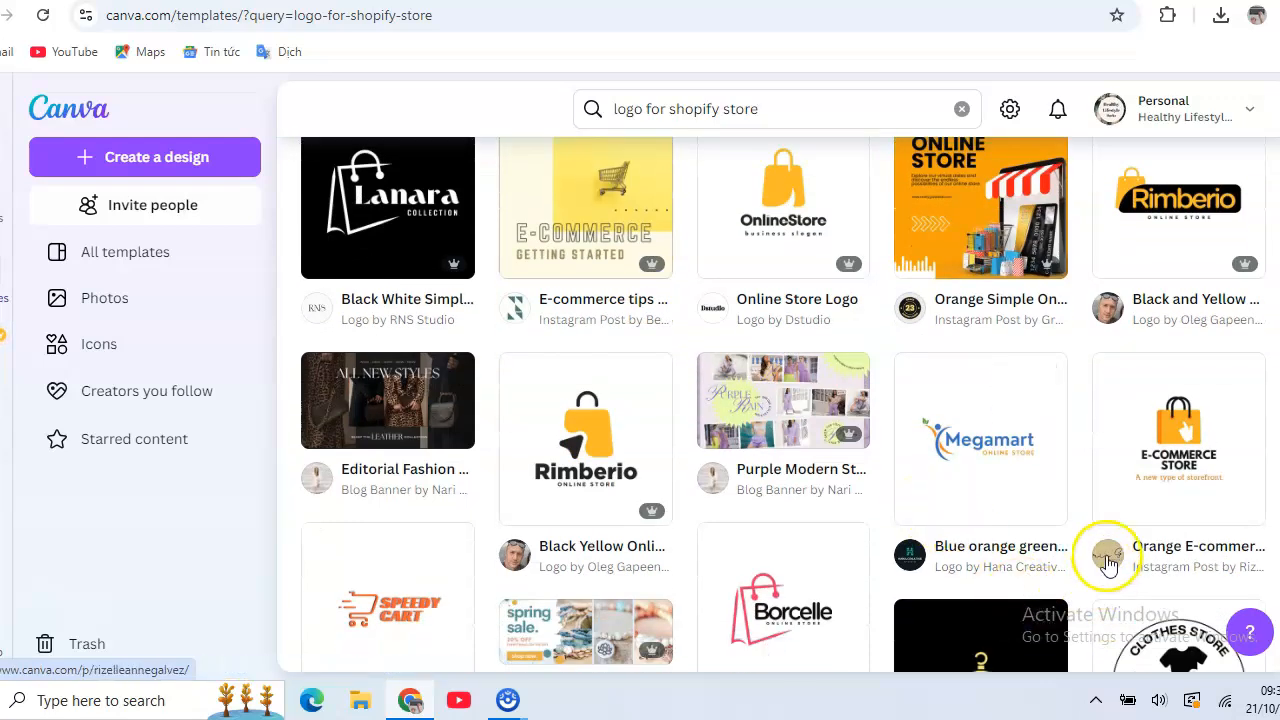
{"action": "left_click", "coordinate": [1166, 456]}
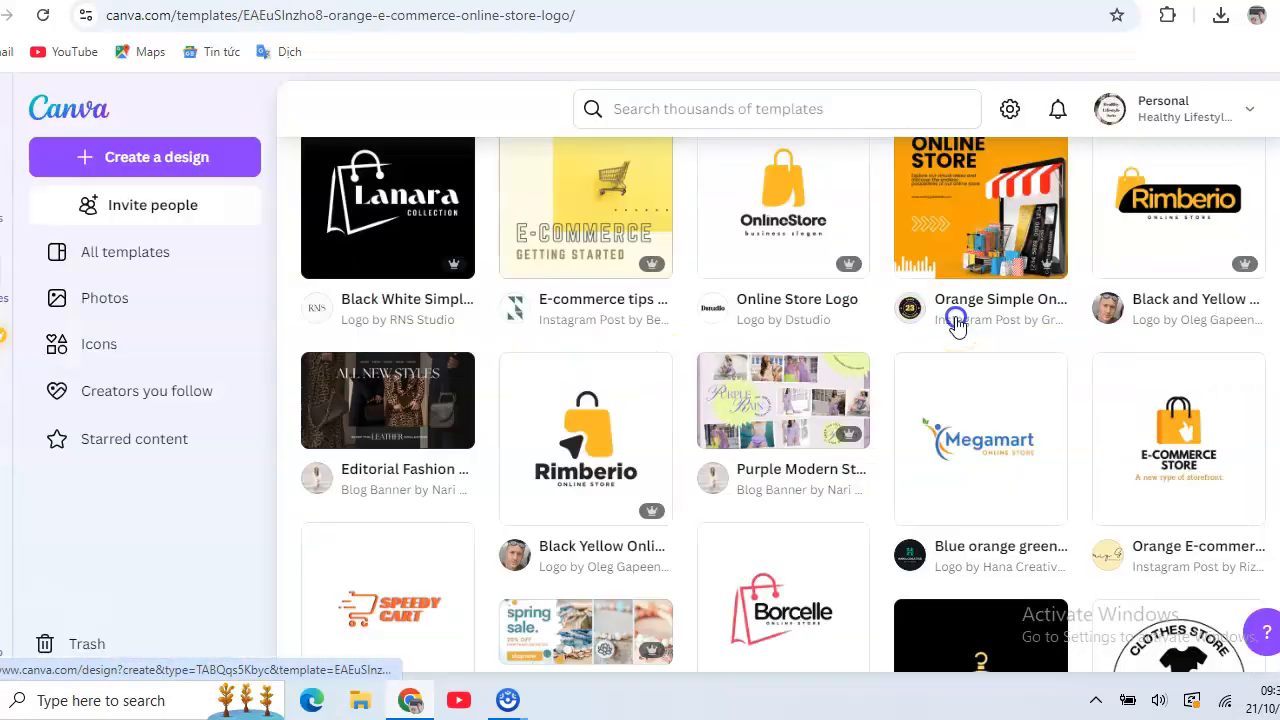
{"action": "left_click", "coordinate": [957, 323]}
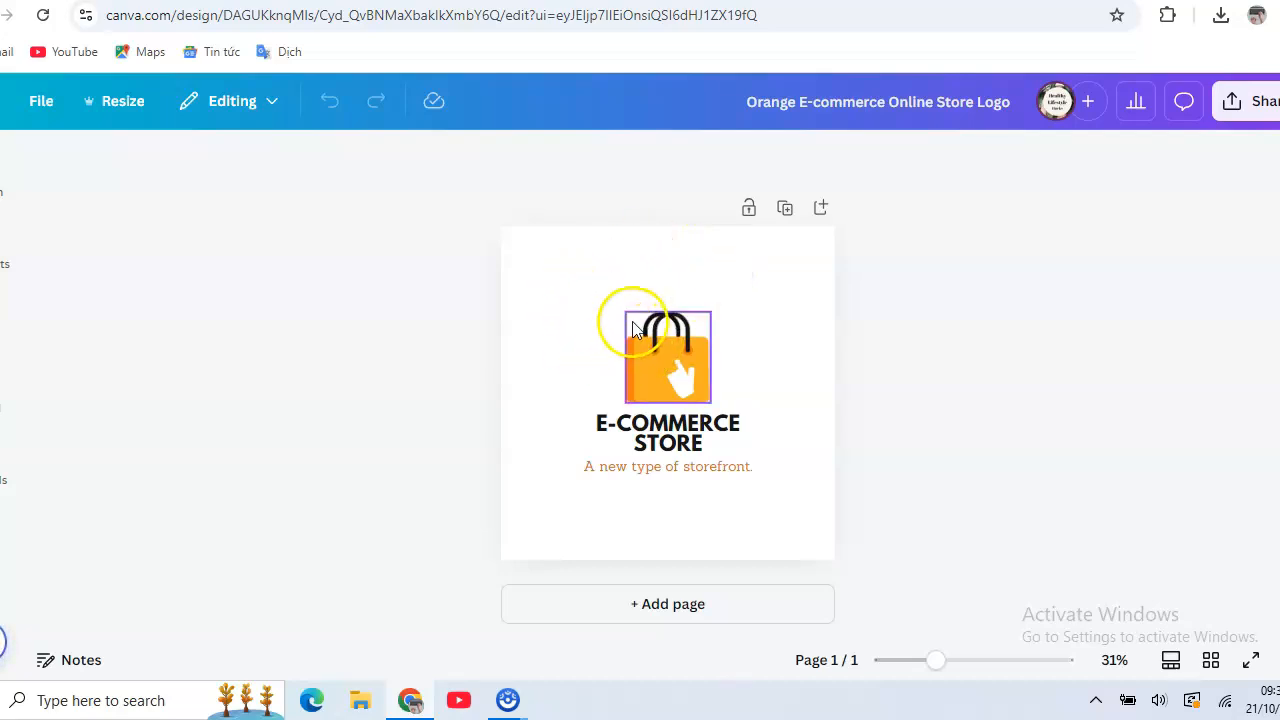
Replace the tagline under the heading with "Sam Store" and move it slightly lower.
{"action": "left_click", "coordinate": [659, 478]}
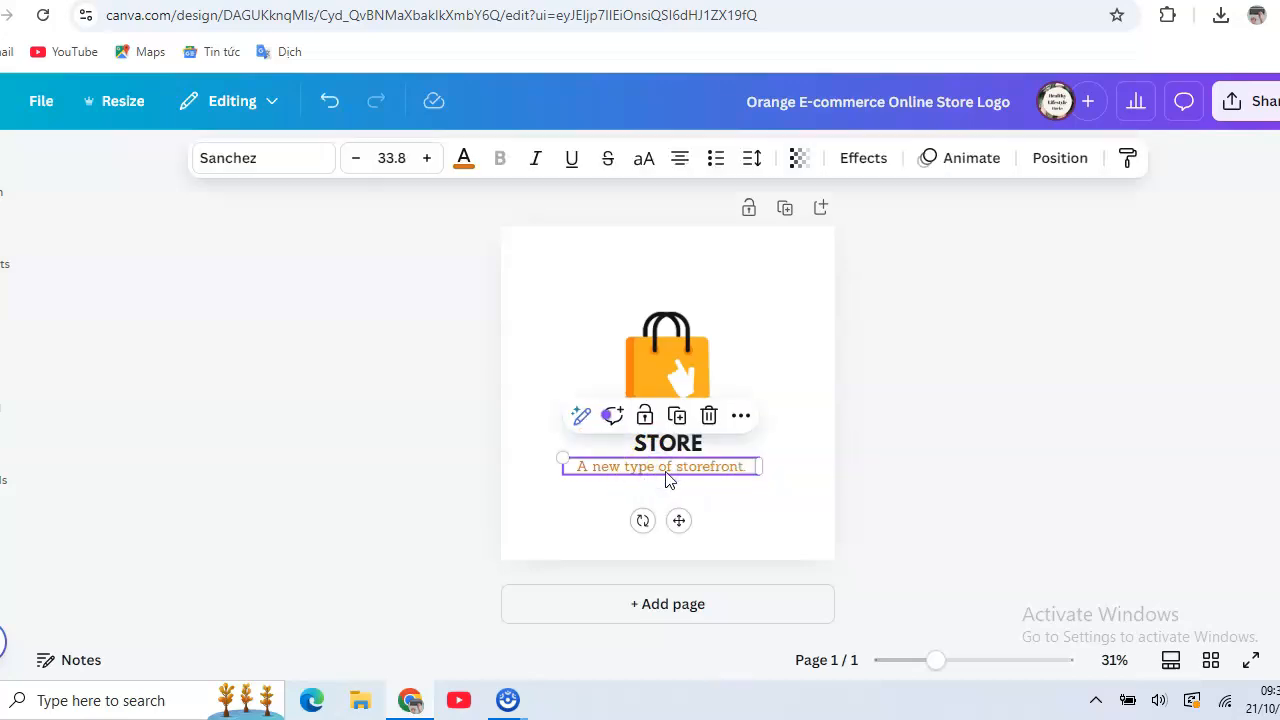
{"action": "double_click", "coordinate": [674, 477]}
{"action": "left_click", "coordinate": [673, 474]}
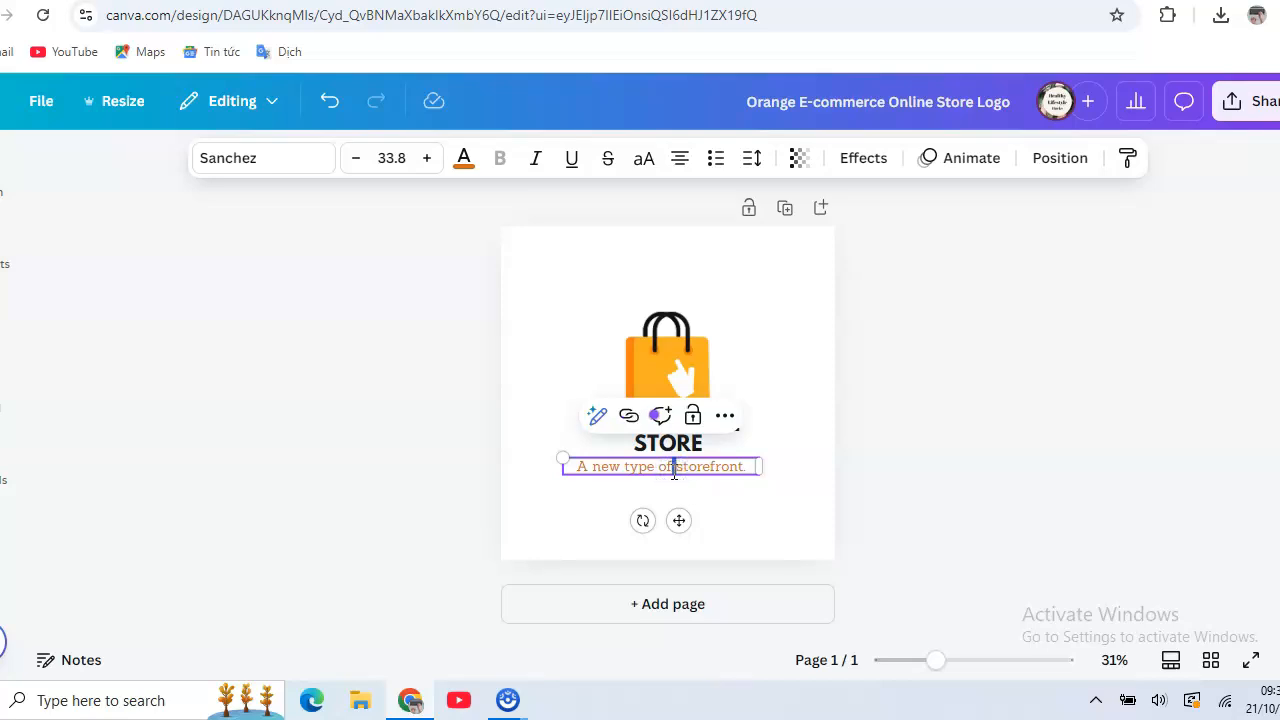
{"action": "triple_click", "coordinate": [673, 474]}
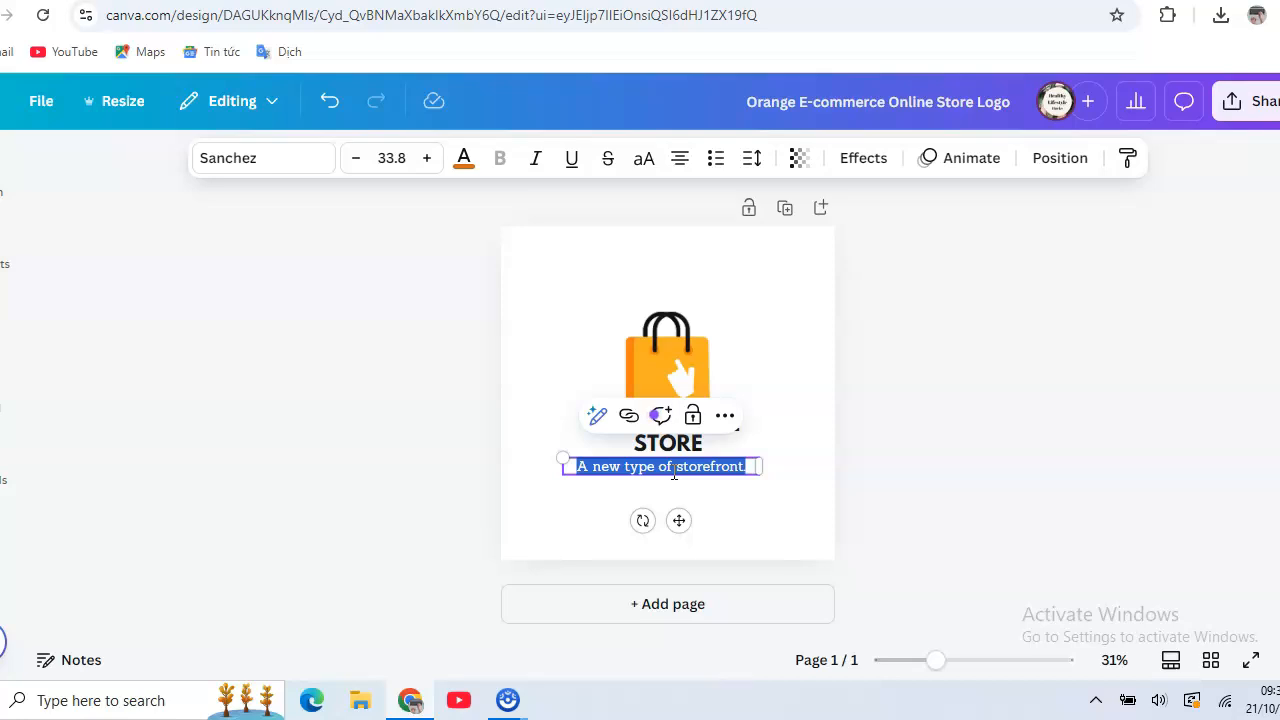
{"action": "type", "text": "Sam Store"}
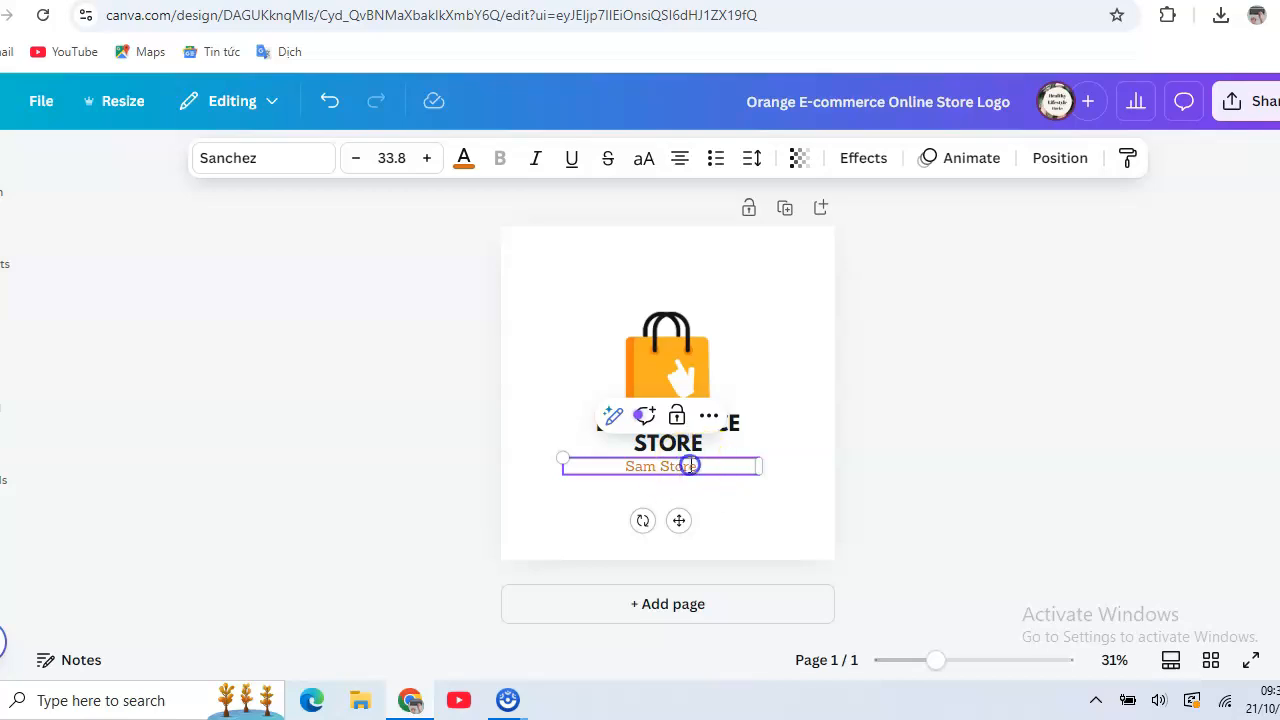
{"action": "double_click", "coordinate": [692, 467]}
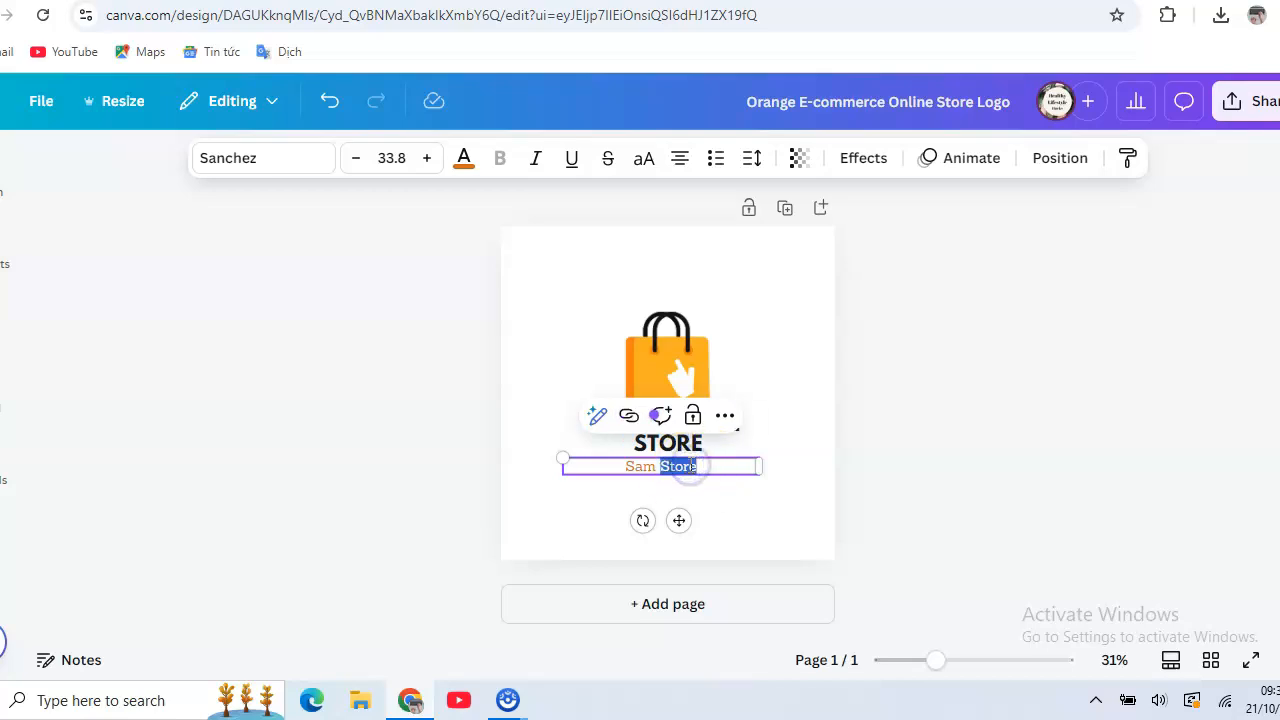
{"action": "left_click", "coordinate": [559, 428]}
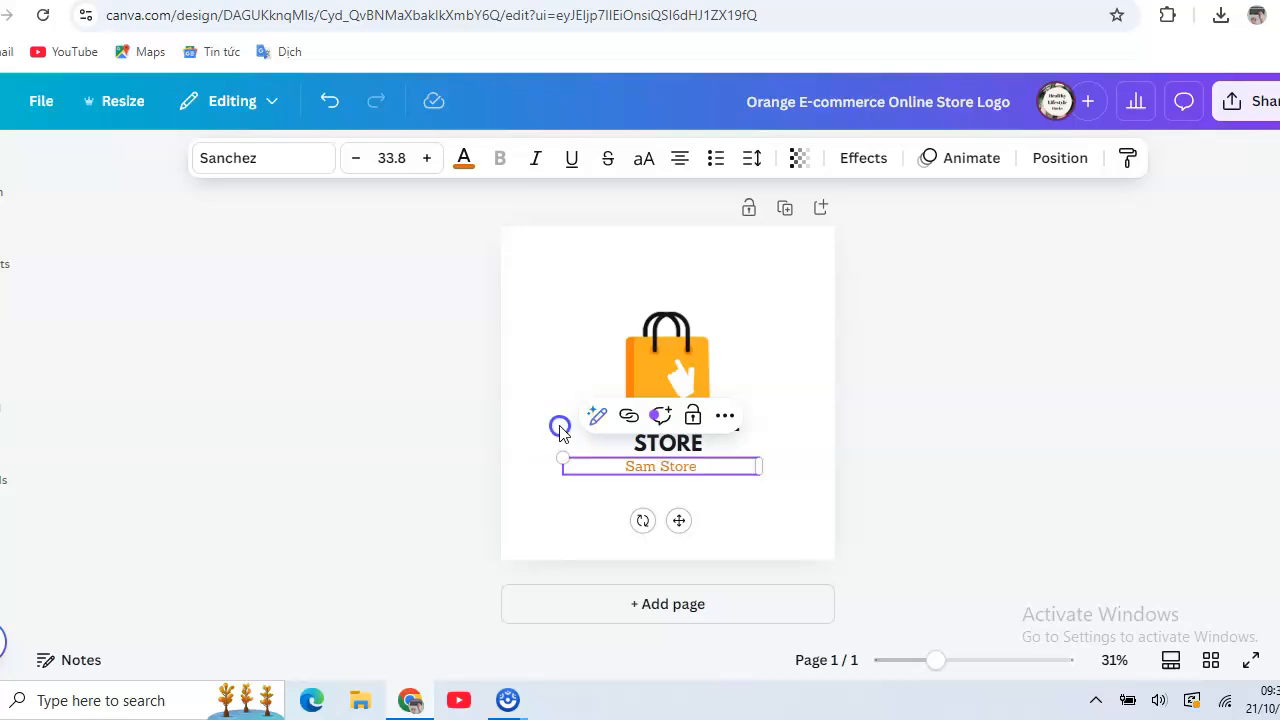
{"action": "left_click", "coordinate": [642, 467]}
{"action": "left_click_drag", "start_coordinate": [642, 469], "coordinate": [641, 477]}
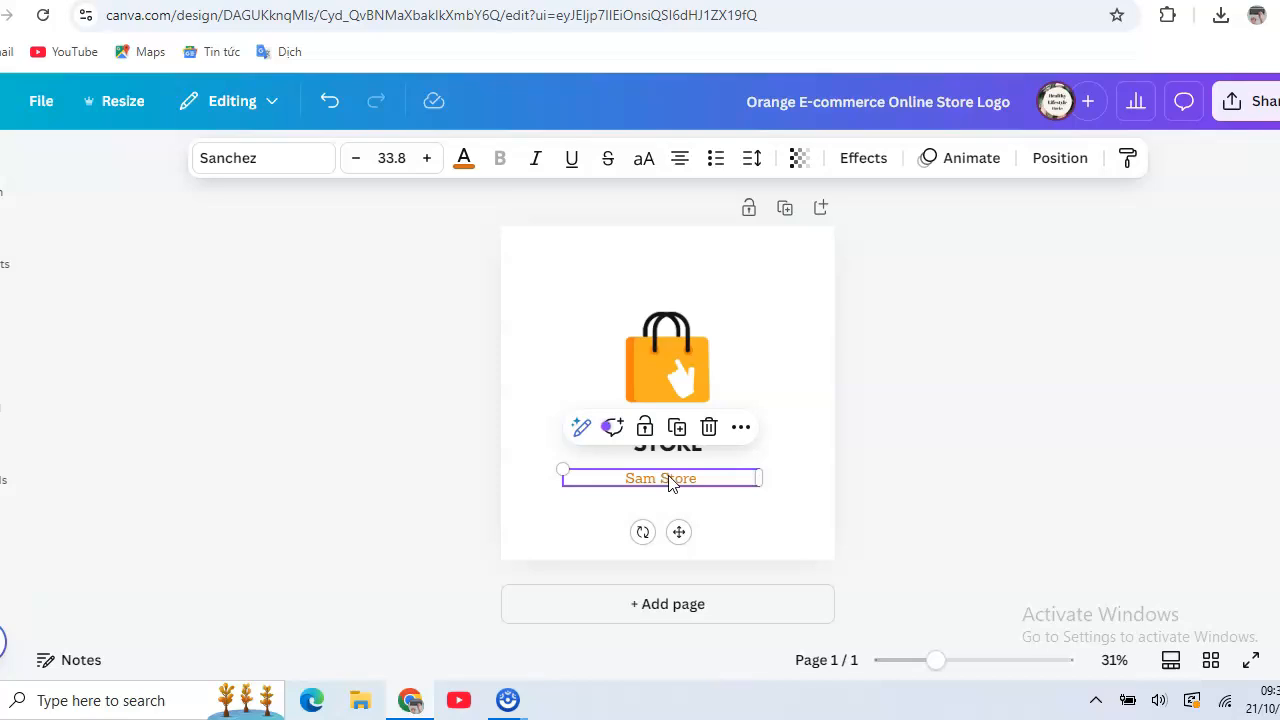
Recolor both orange parts of the shopping bag graphic, its side and front, with the same medium green default color.
{"action": "left_click", "coordinate": [655, 357]}
{"action": "left_click", "coordinate": [650, 351]}
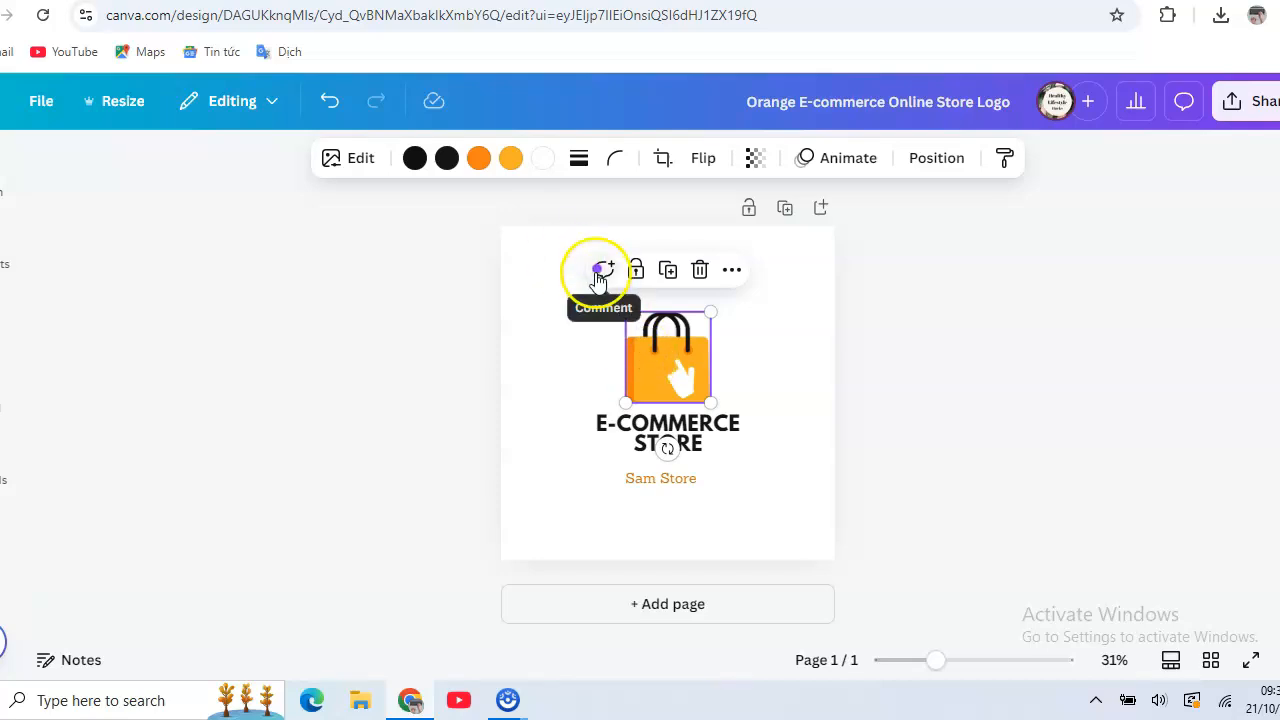
{"action": "left_click", "coordinate": [479, 160]}
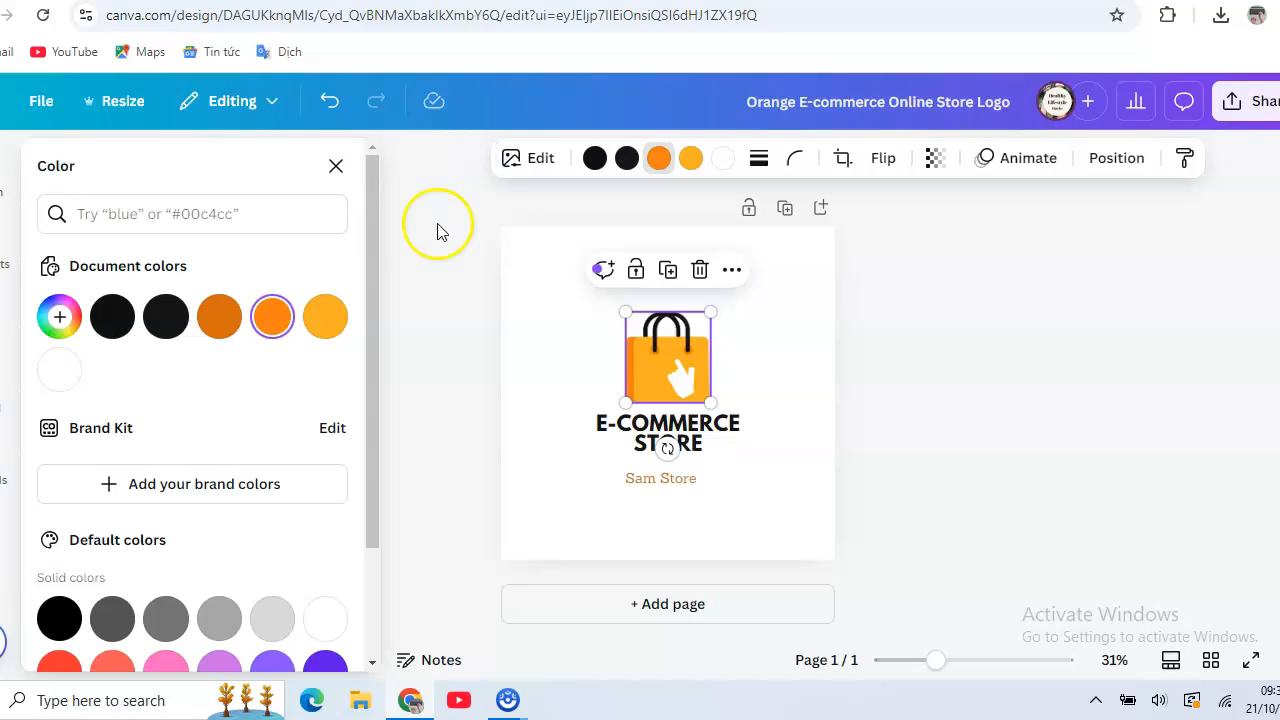
{"action": "left_click_drag", "start_coordinate": [366, 285], "coordinate": [393, 425]}
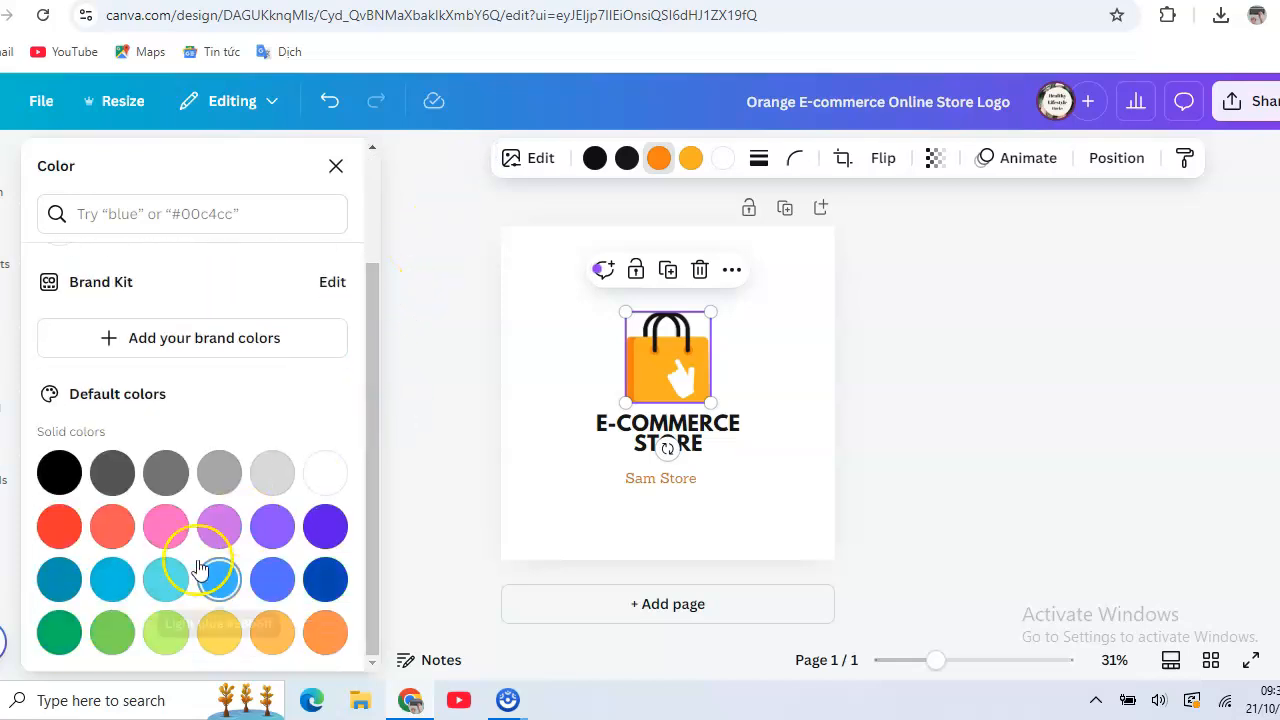
{"action": "left_click", "coordinate": [110, 634]}
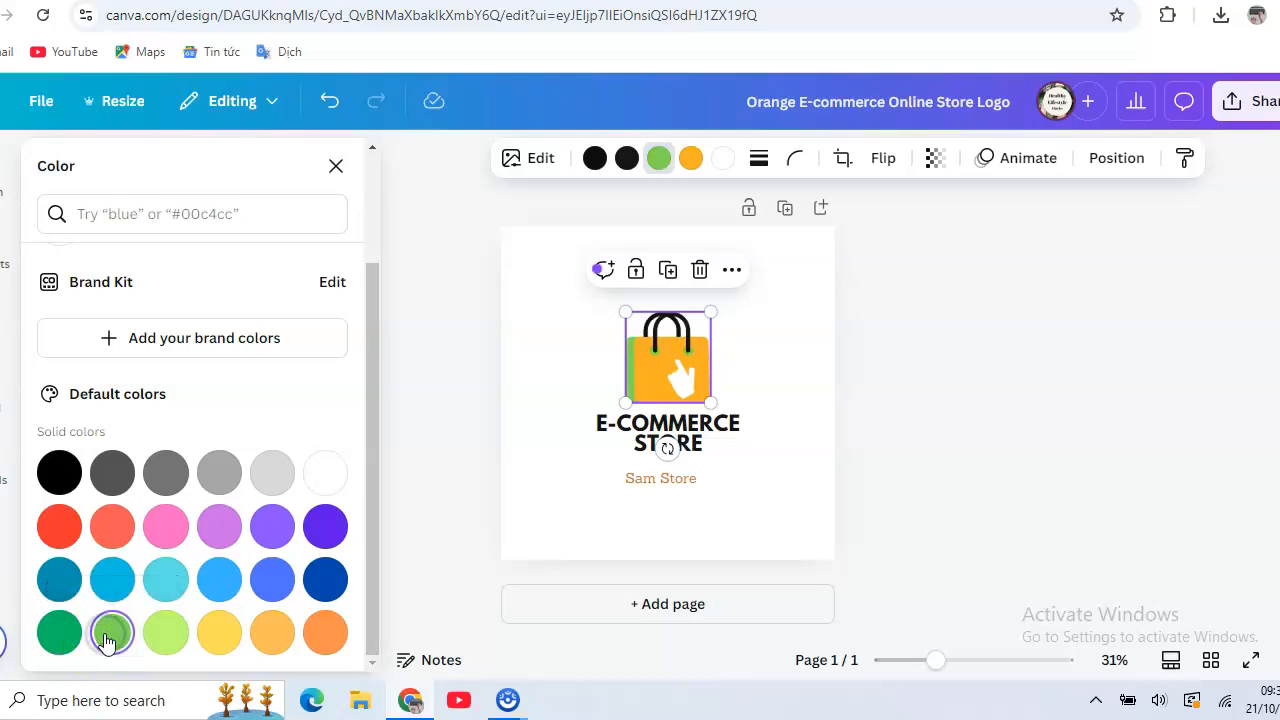
{"action": "left_click", "coordinate": [691, 160]}
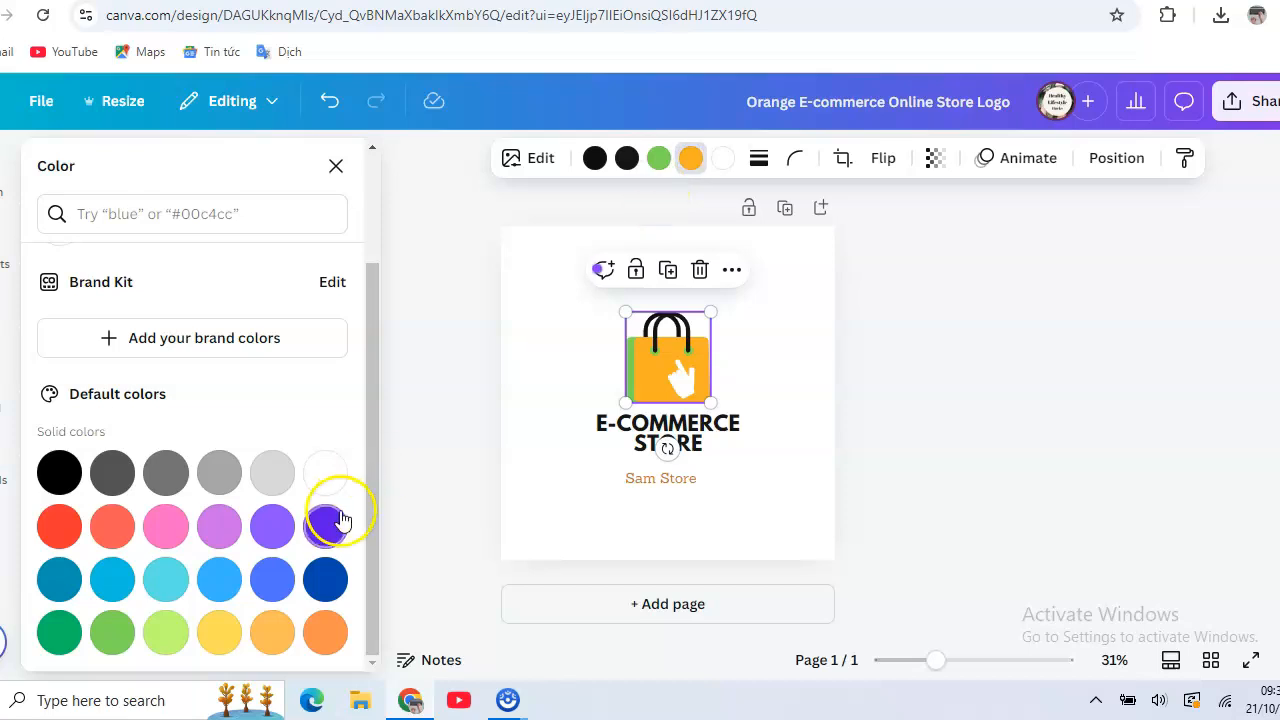
{"action": "left_click", "coordinate": [110, 636]}
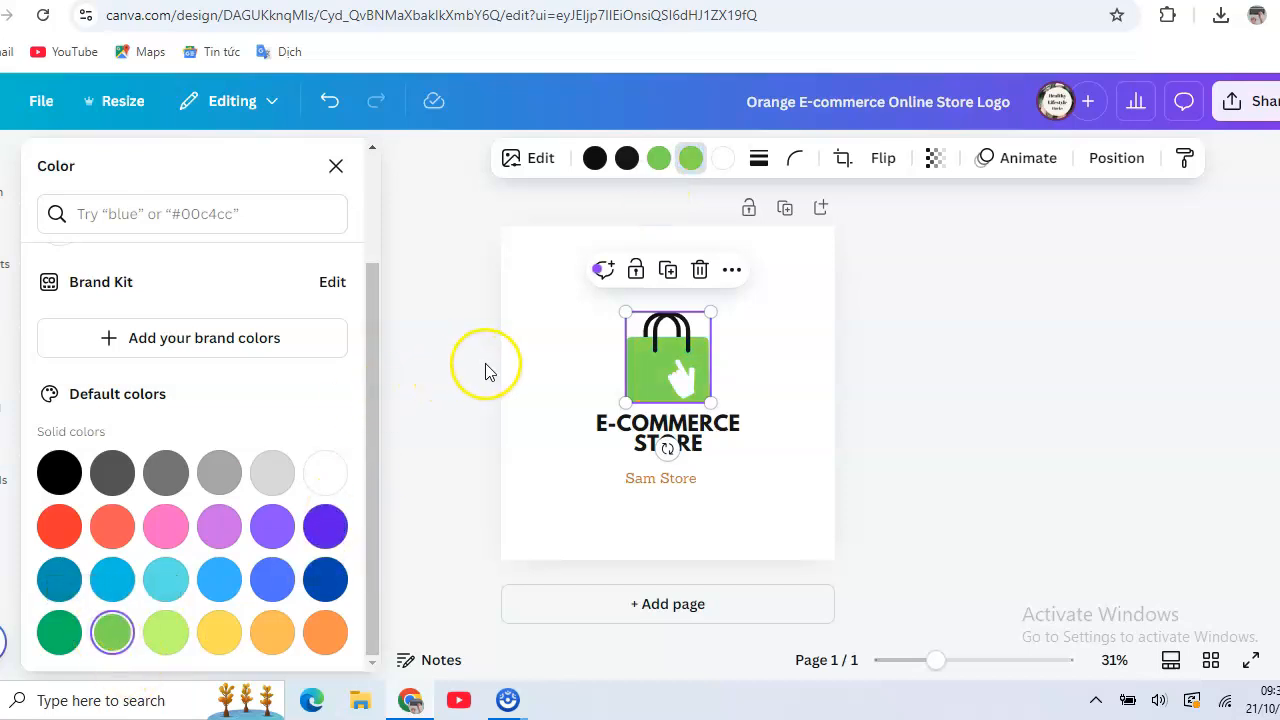
{"action": "left_click", "coordinate": [526, 363]}
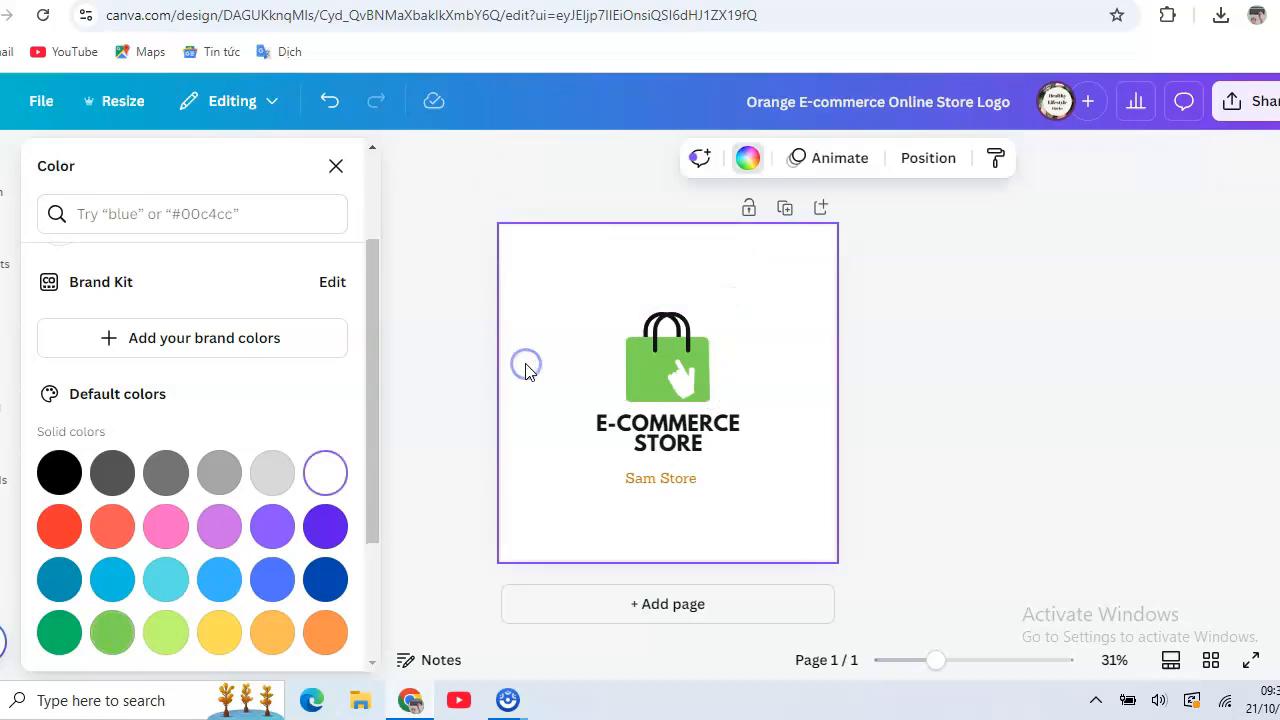
Enlarge the "Sam Store" text to font size 58.7 and shift it slightly up and sideways beneath the heading.
{"action": "left_click", "coordinate": [673, 480]}
{"action": "double_click", "coordinate": [673, 478]}
{"action": "triple_click", "coordinate": [673, 478]}
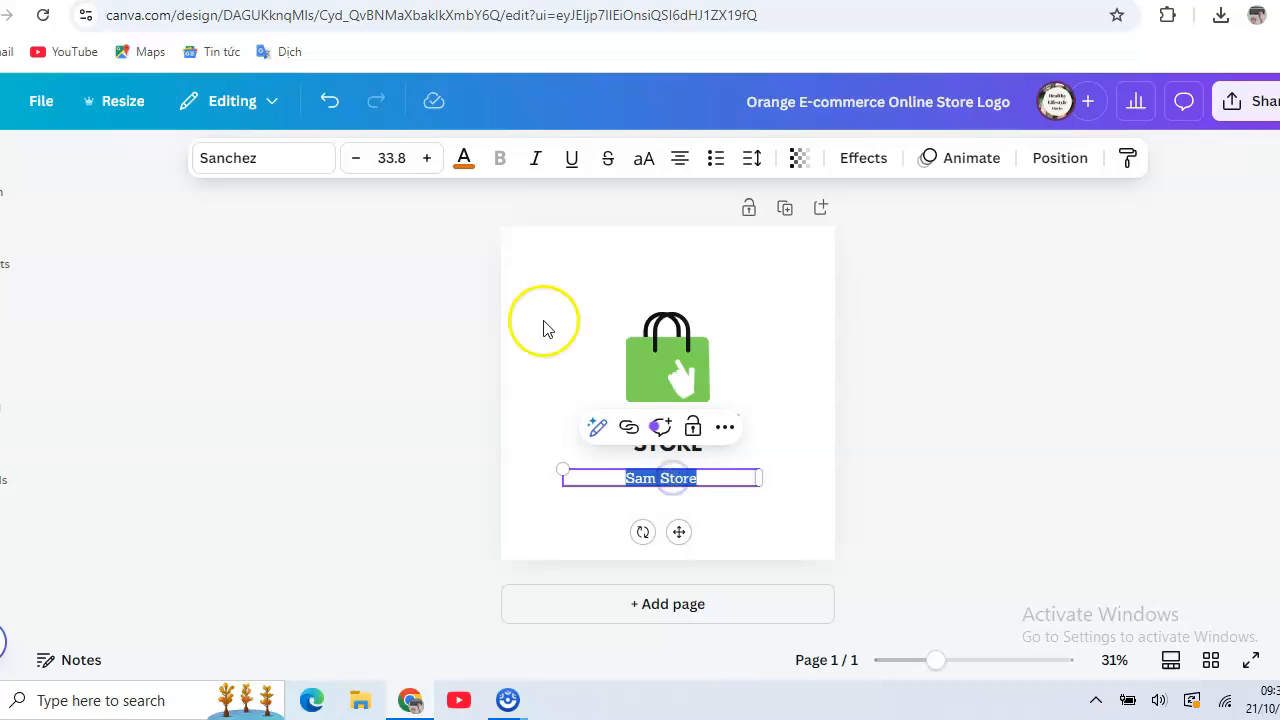
{"action": "left_click", "coordinate": [426, 158]}
{"action": "left_click_drag", "start_coordinate": [426, 160], "coordinate": [426, 163]}
{"action": "left_click", "coordinate": [426, 160]}
{"action": "left_click", "coordinate": [426, 160]}
{"action": "left_click", "coordinate": [426, 160]}
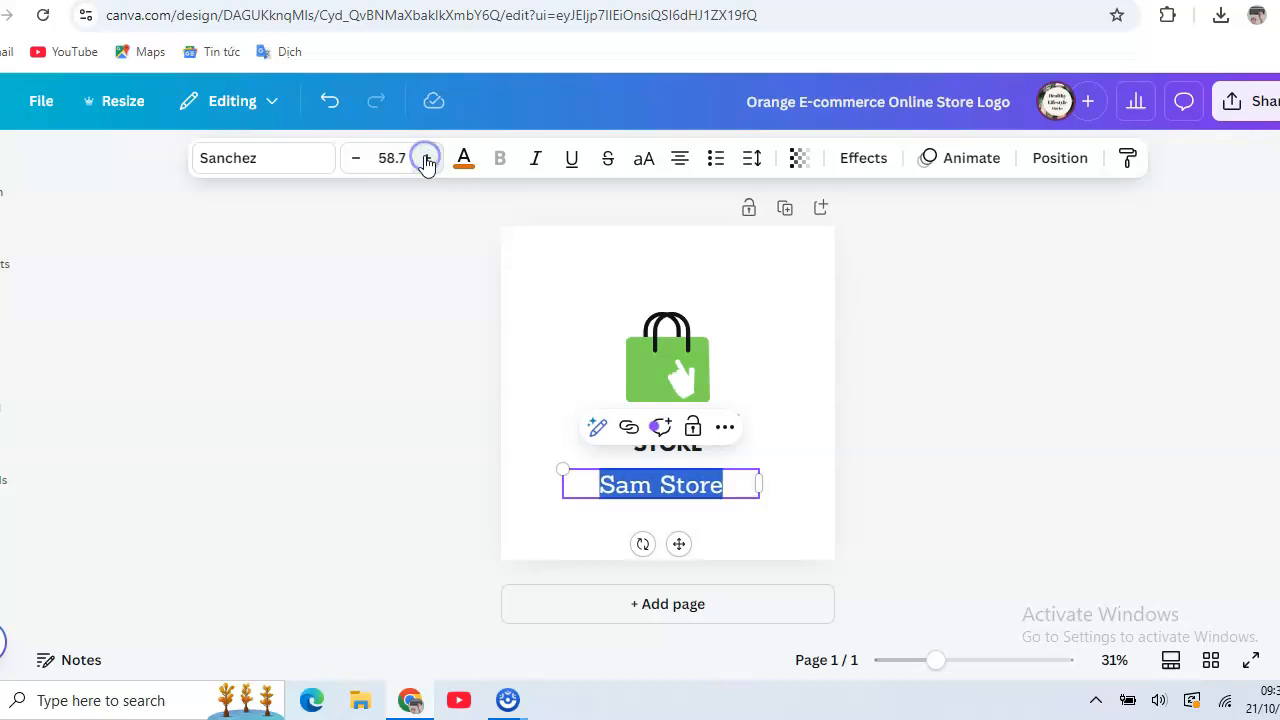
{"action": "left_click", "coordinate": [572, 335]}
{"action": "left_click_drag", "start_coordinate": [633, 490], "coordinate": [656, 483]}
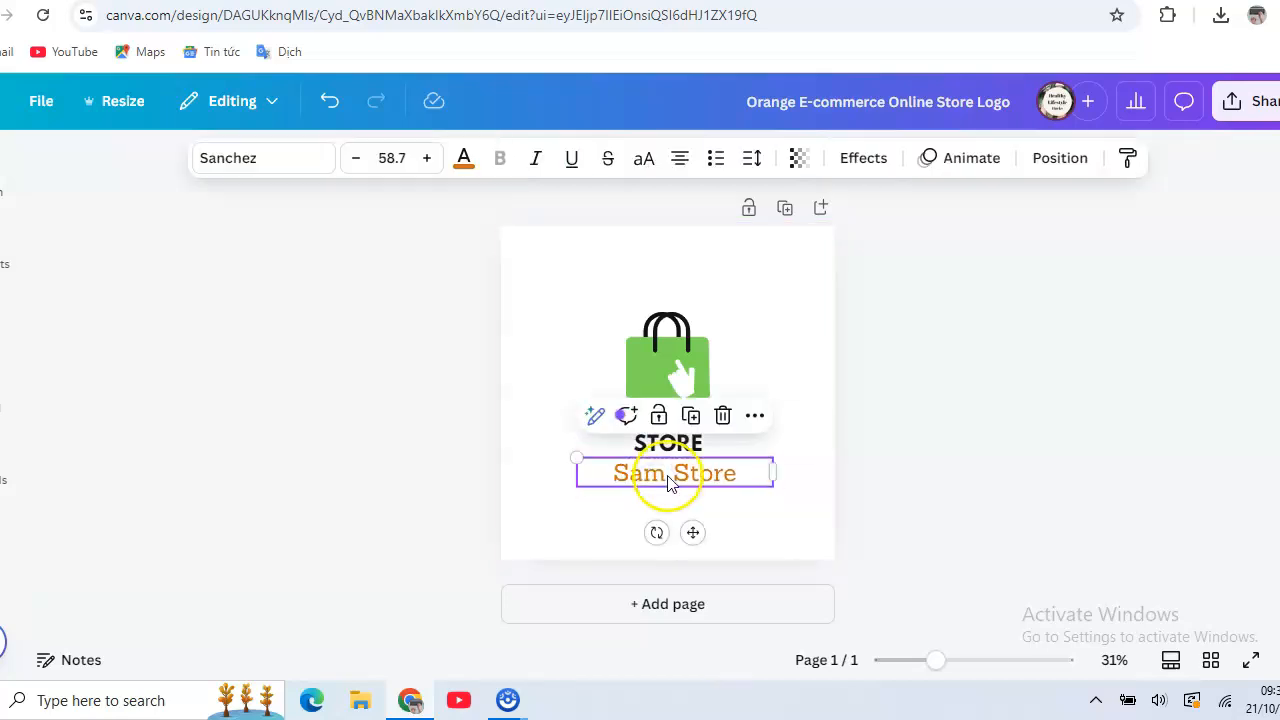
Recolor the whole "Sam Store" text with the dark blue from the default solid colors.
{"action": "left_click", "coordinate": [669, 473]}
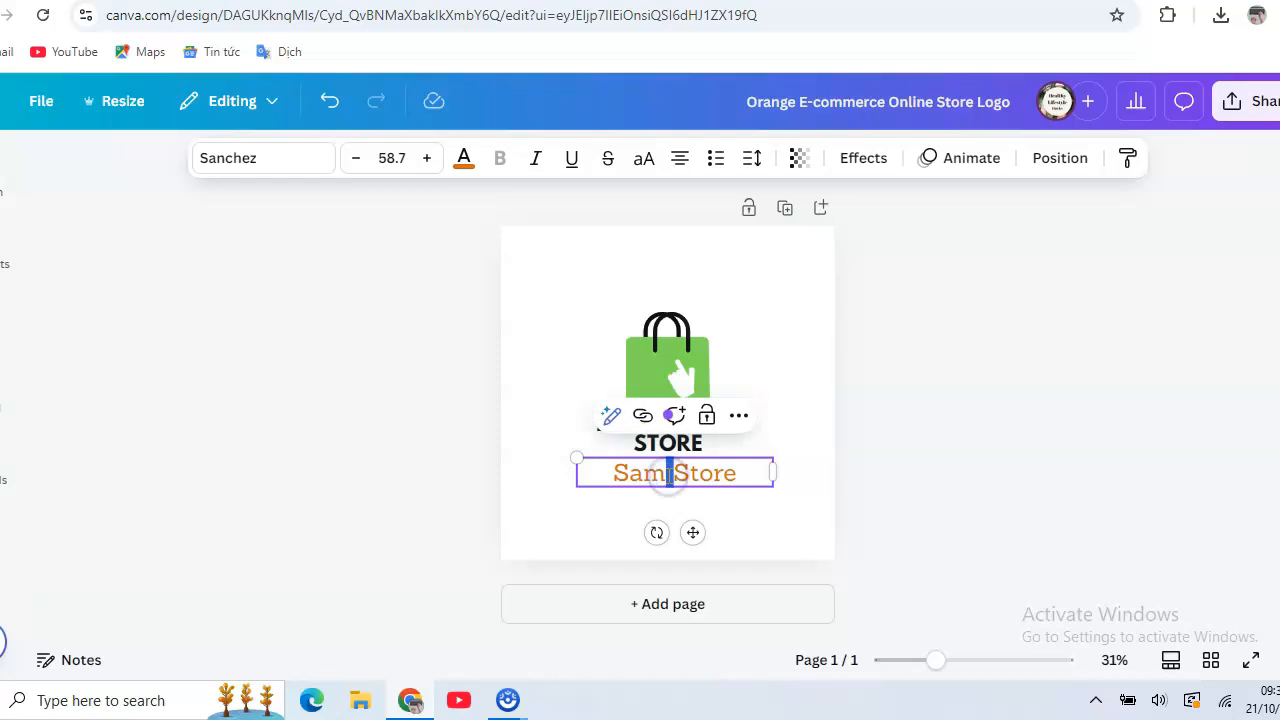
{"action": "left_click", "coordinate": [463, 168]}
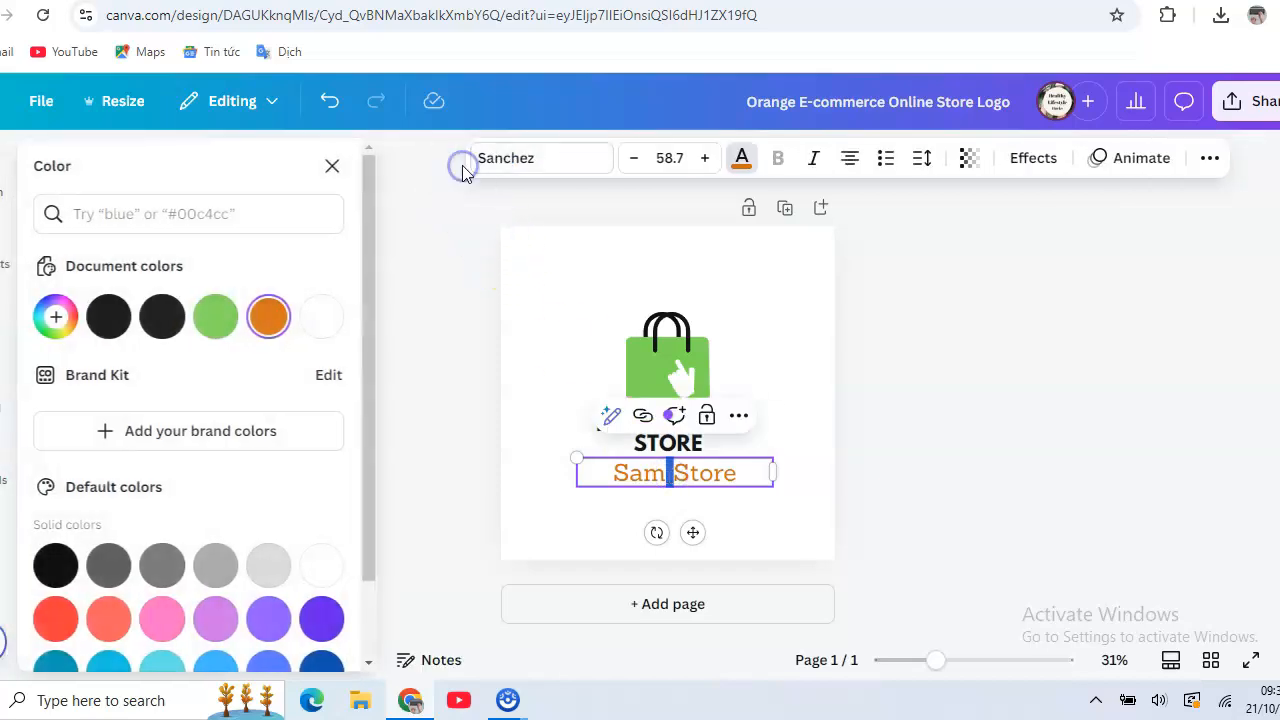
{"action": "left_click_drag", "start_coordinate": [366, 233], "coordinate": [386, 340]}
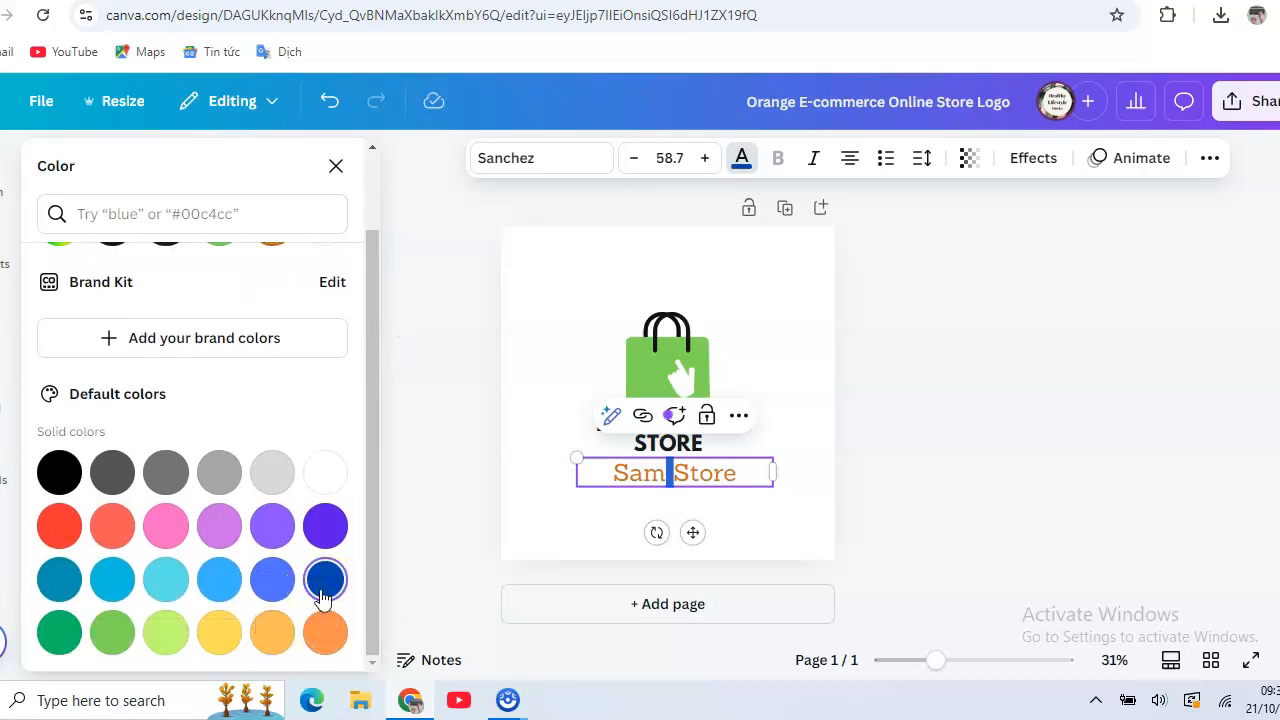
{"action": "double_click", "coordinate": [708, 477]}
{"action": "double_click", "coordinate": [714, 478]}
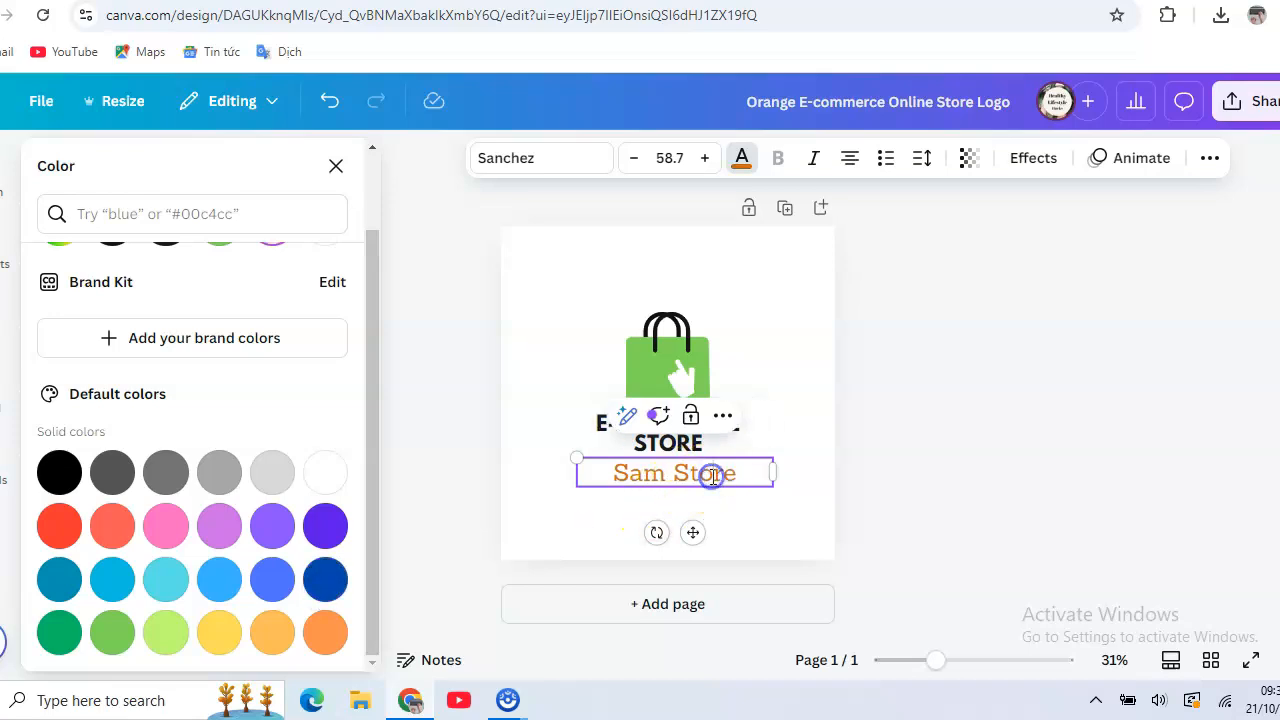
{"action": "double_click", "coordinate": [714, 478]}
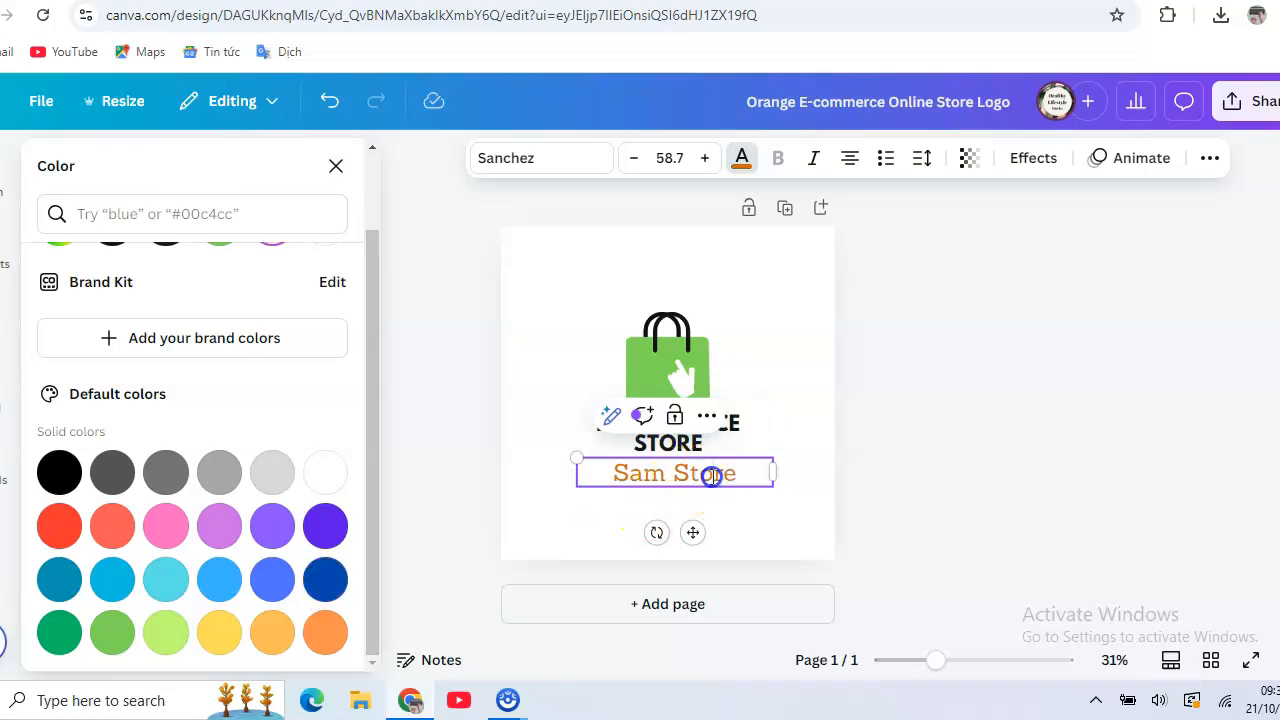
{"action": "double_click", "coordinate": [640, 476]}
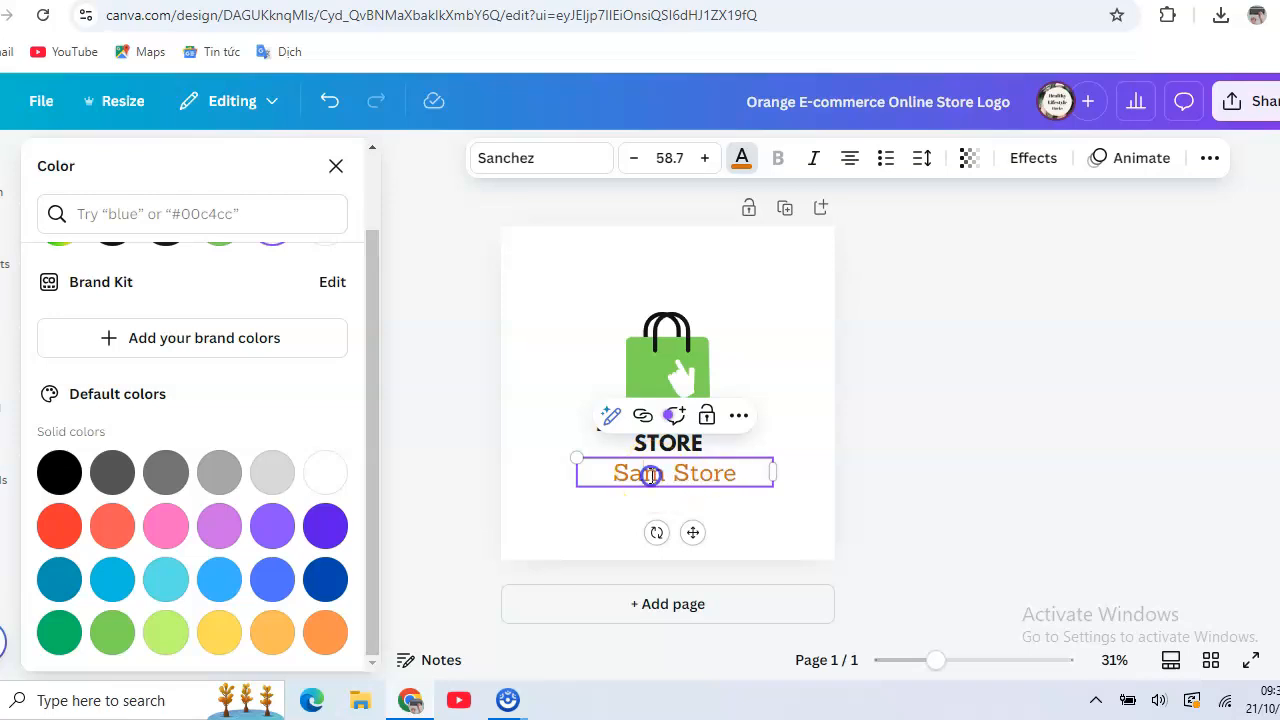
{"action": "left_click", "coordinate": [749, 475]}
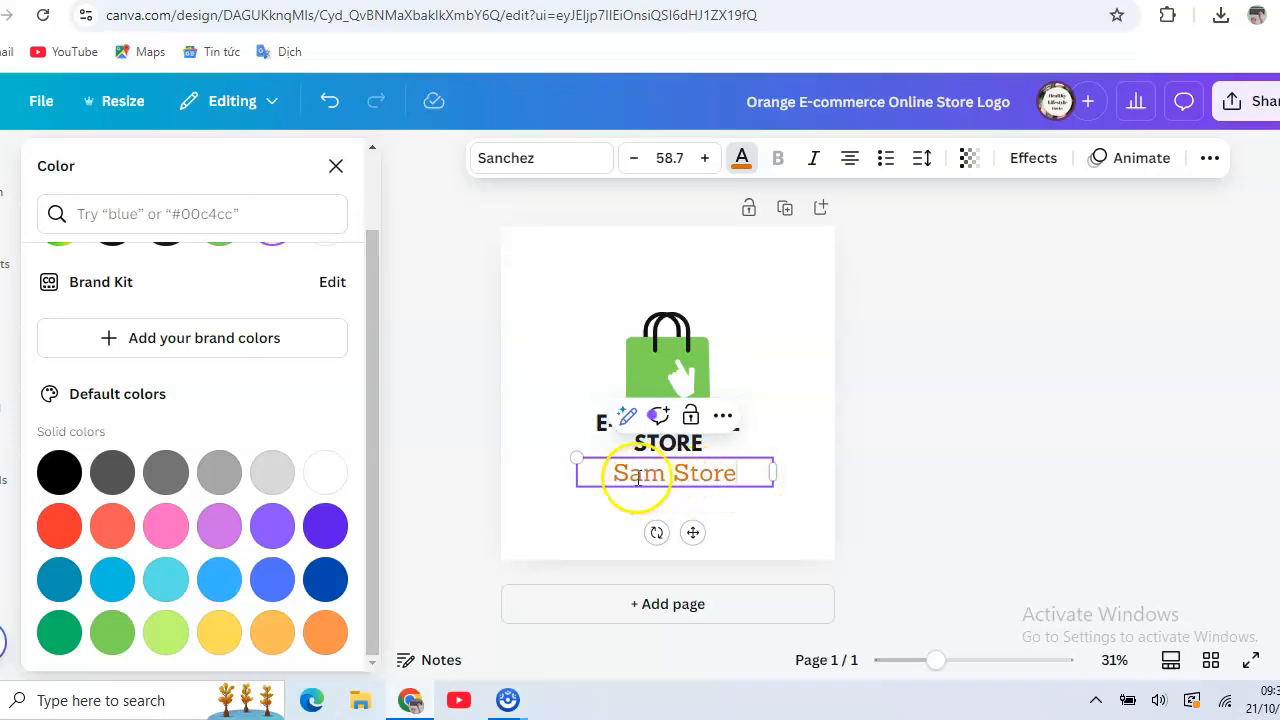
{"action": "left_click_drag", "start_coordinate": [588, 474], "coordinate": [742, 476]}
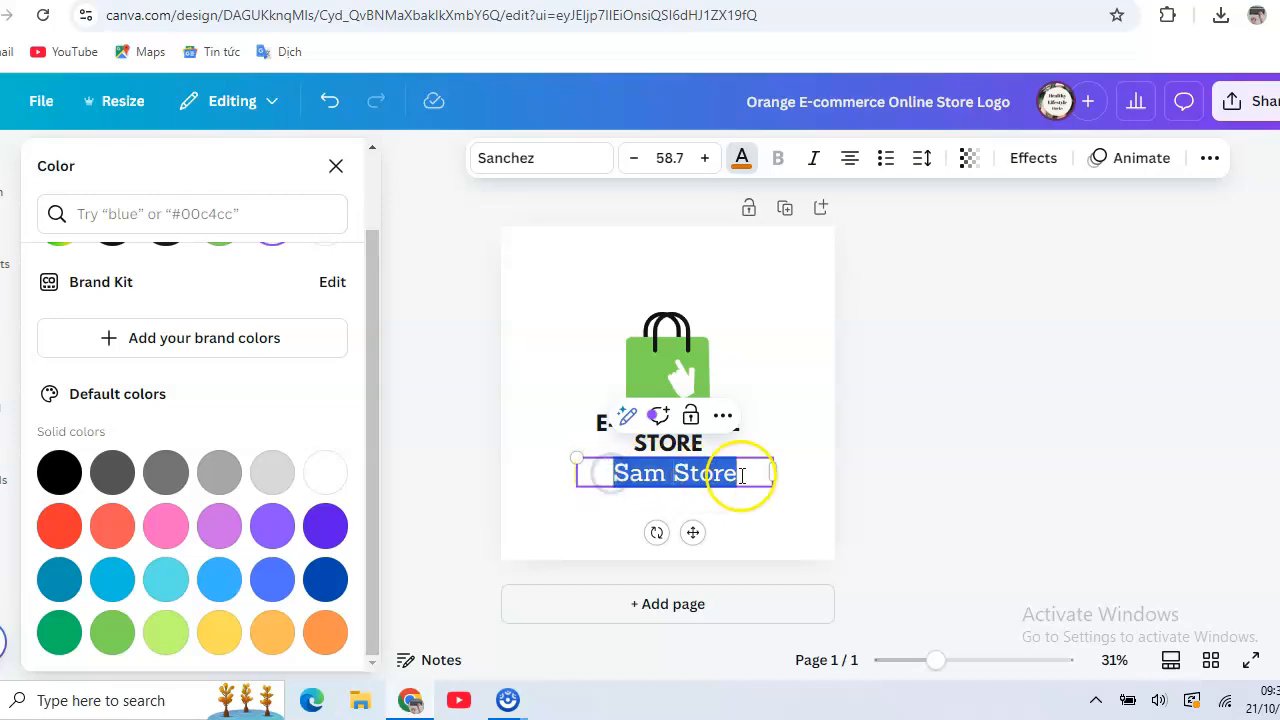
{"action": "left_click", "coordinate": [321, 579]}
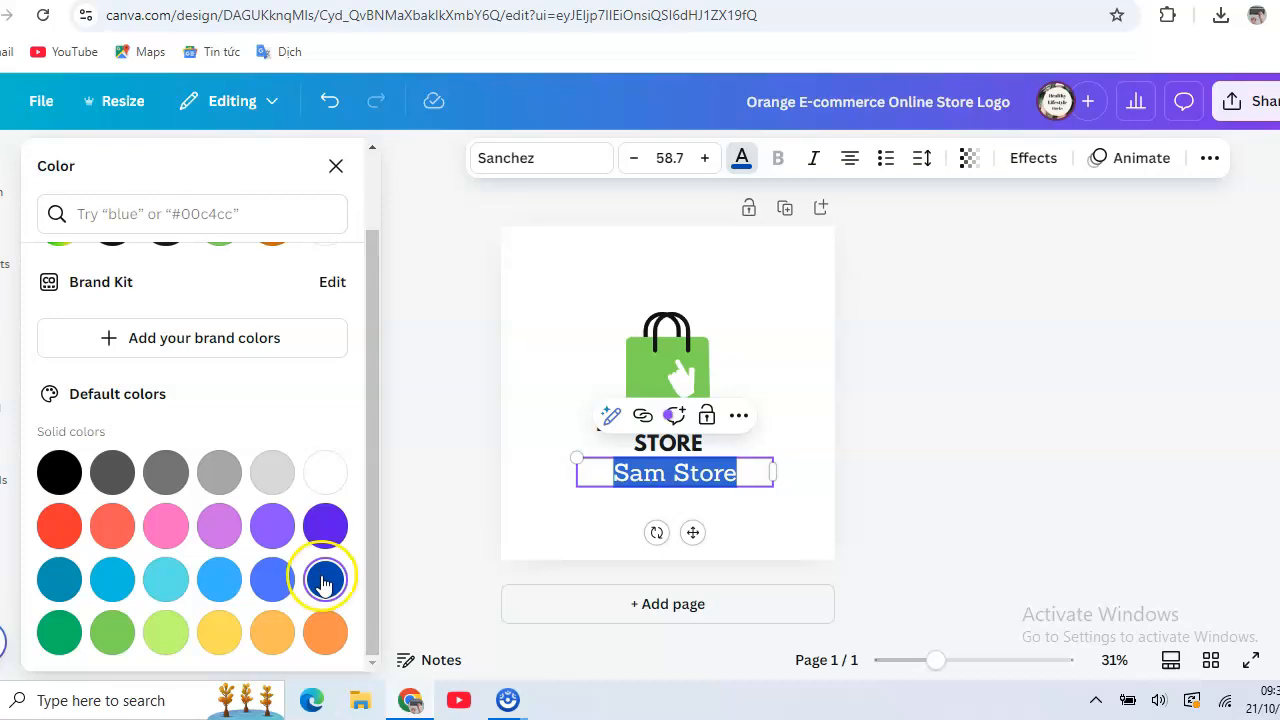
Set the logo's page background to the default solid color Yellow #ffde59.
{"action": "left_click", "coordinate": [564, 401]}
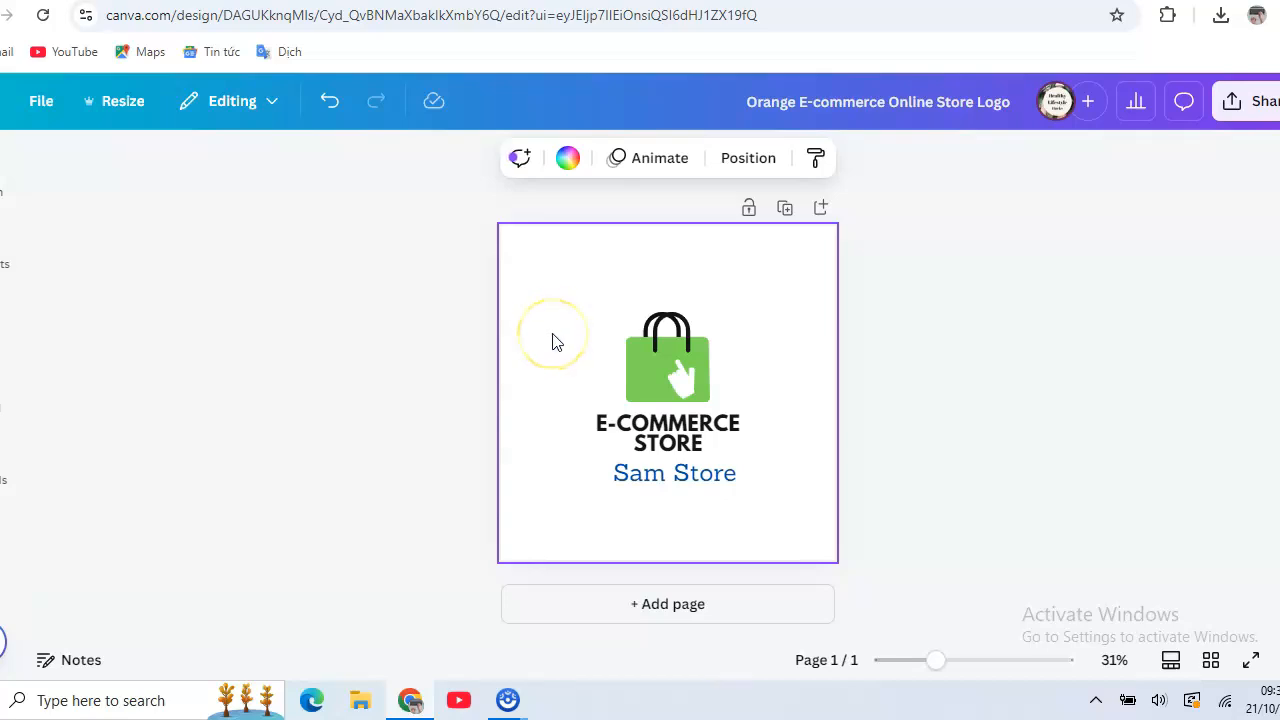
{"action": "left_click", "coordinate": [567, 160]}
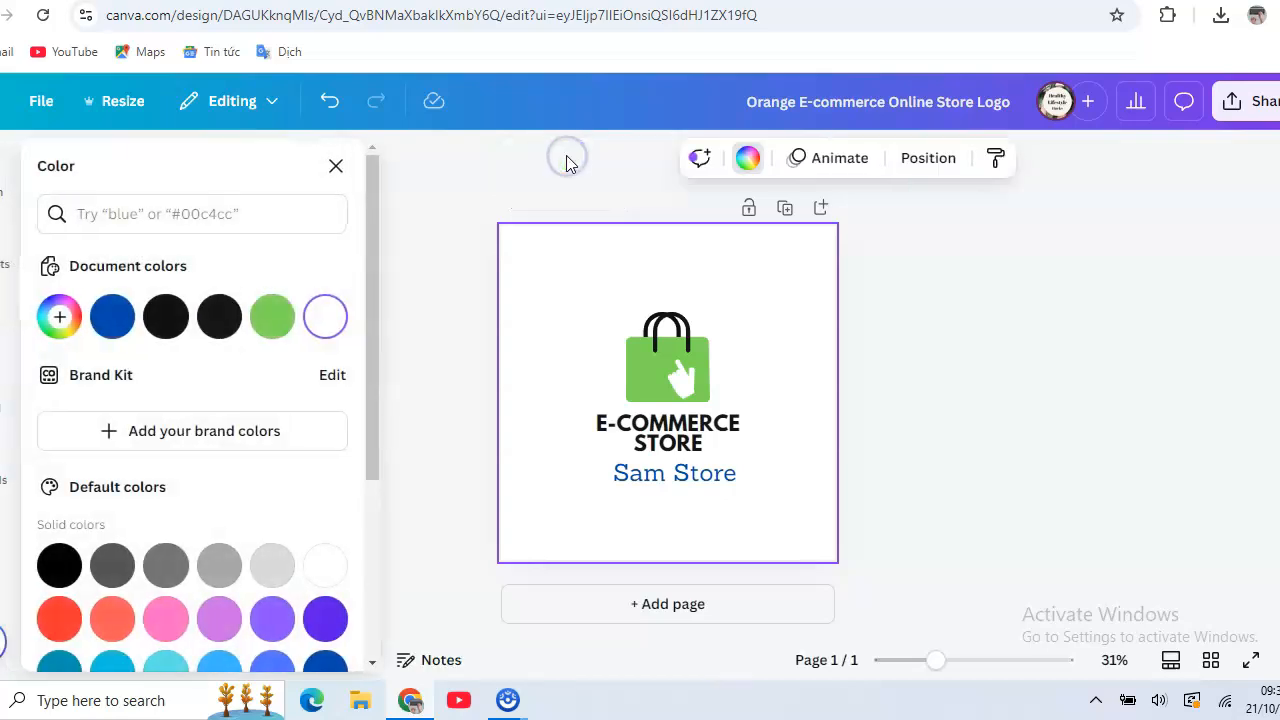
{"action": "left_click_drag", "start_coordinate": [374, 256], "coordinate": [401, 425]}
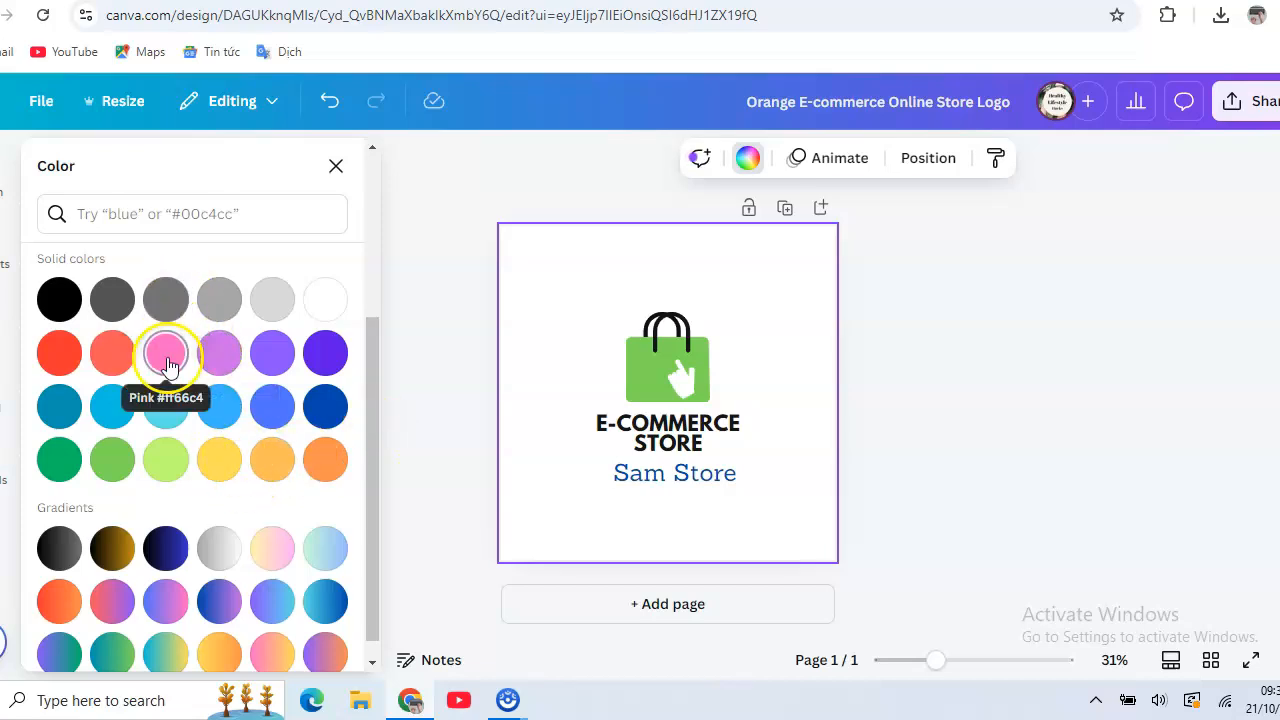
{"action": "left_click", "coordinate": [220, 466]}
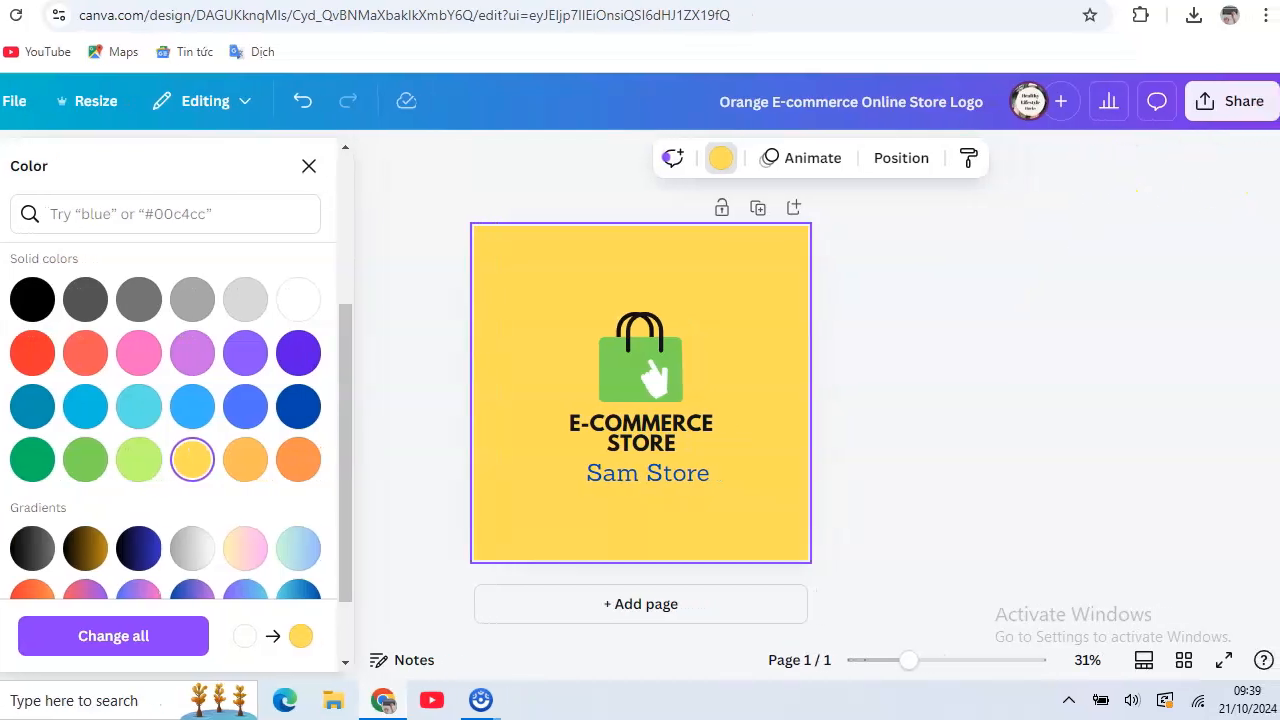
Open the download settings for the finished logo, with PNG as the file type.
{"action": "left_click", "coordinate": [1232, 104]}
{"action": "left_click", "coordinate": [923, 512]}
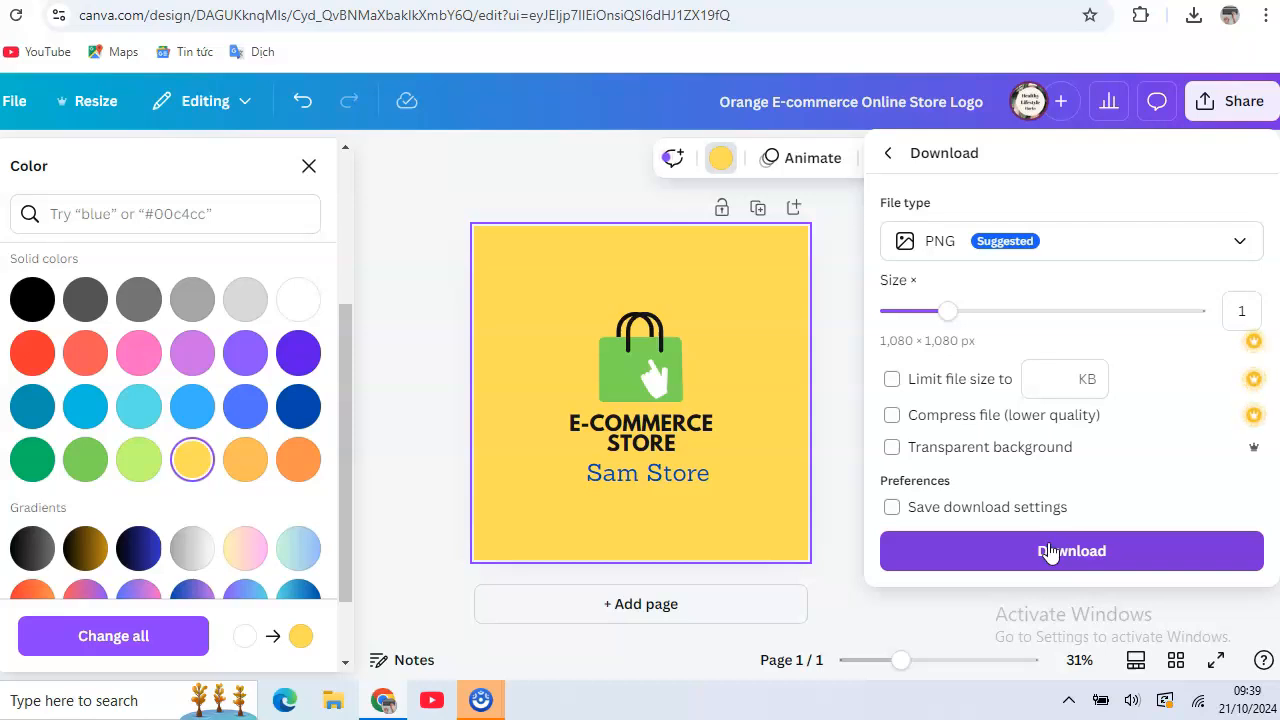
{"action": "left_click", "coordinate": [892, 451]}
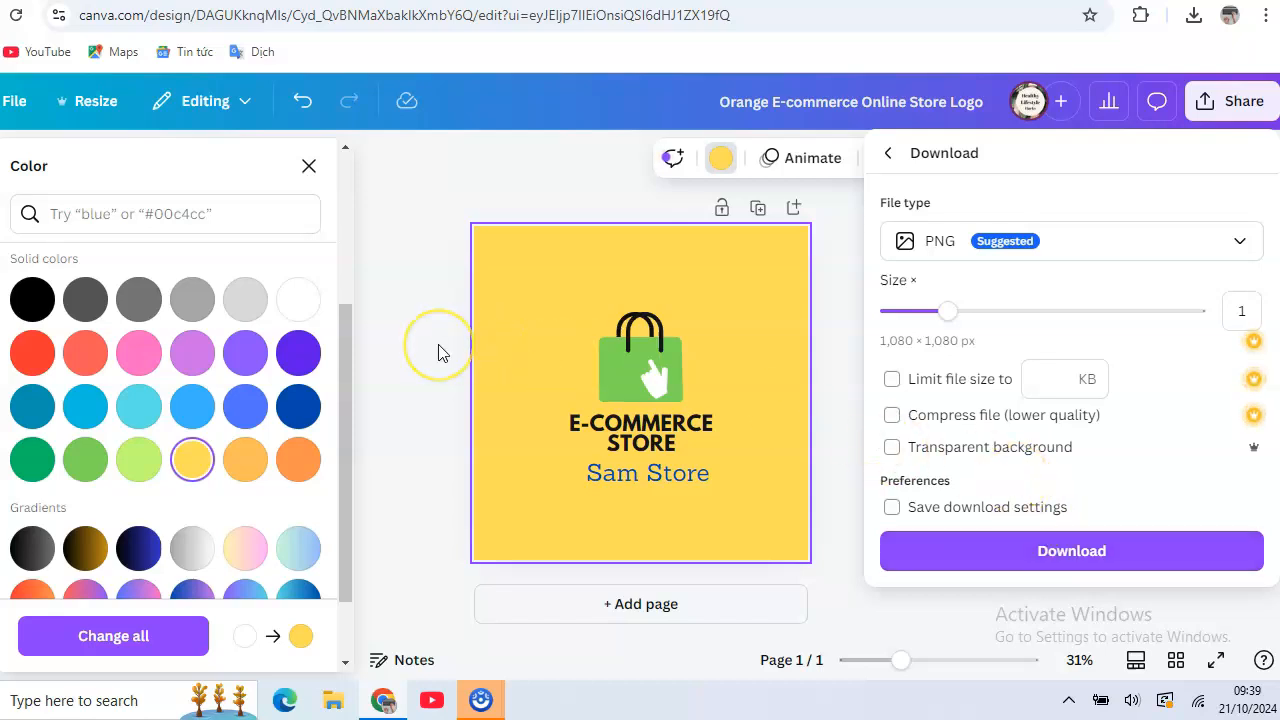